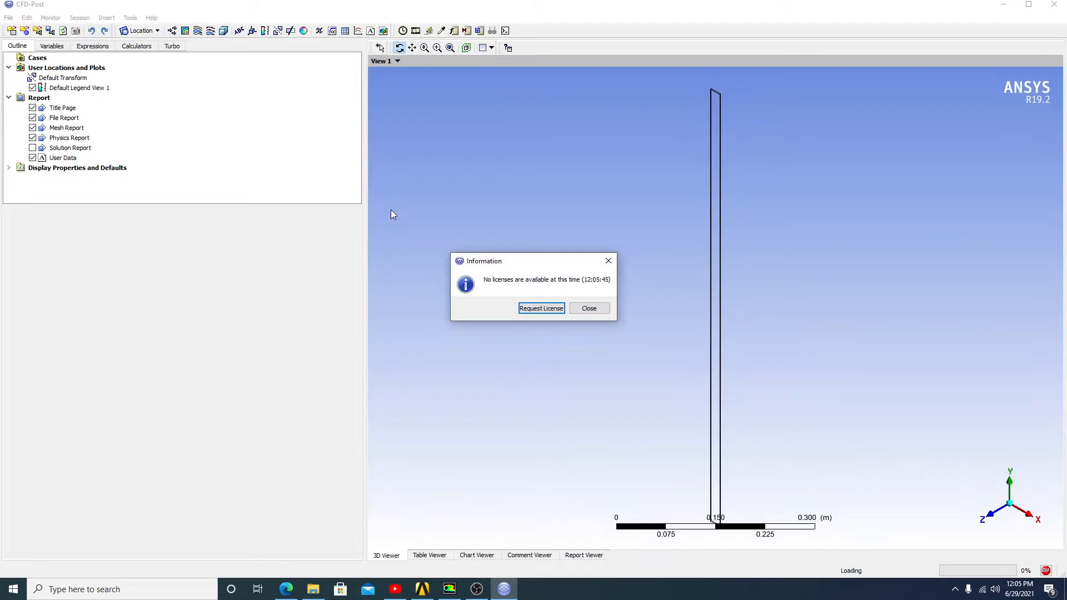
Request the license and view the air domain's symmetry 1 boundary face-on in the XY plane, hiding it again after checking it
{"action": "left_click", "coordinate": [543, 312]}
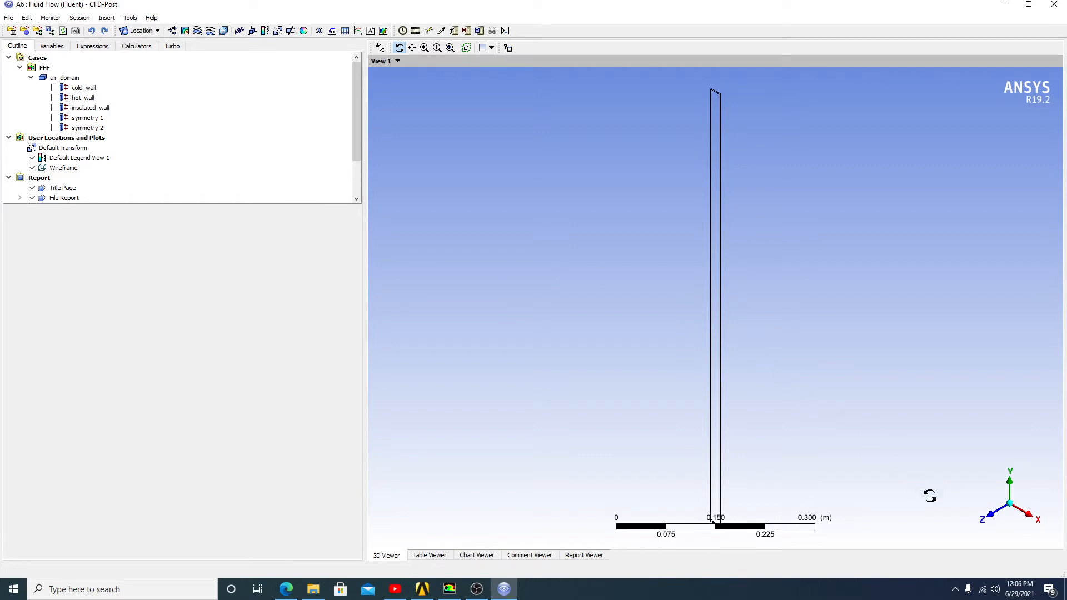
{"action": "left_click", "coordinate": [995, 518]}
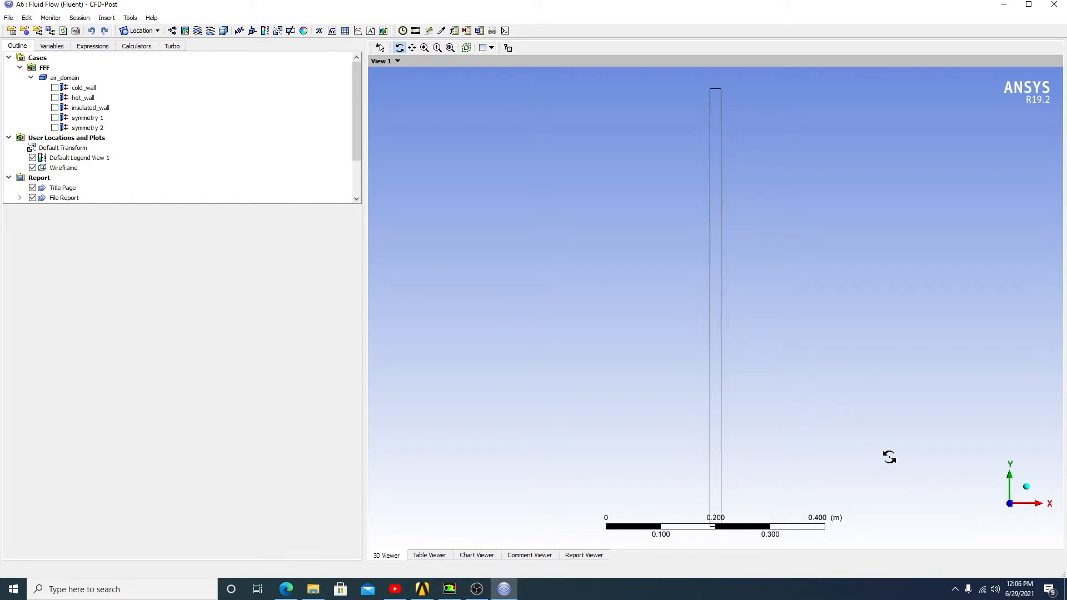
{"action": "left_click", "coordinate": [55, 118]}
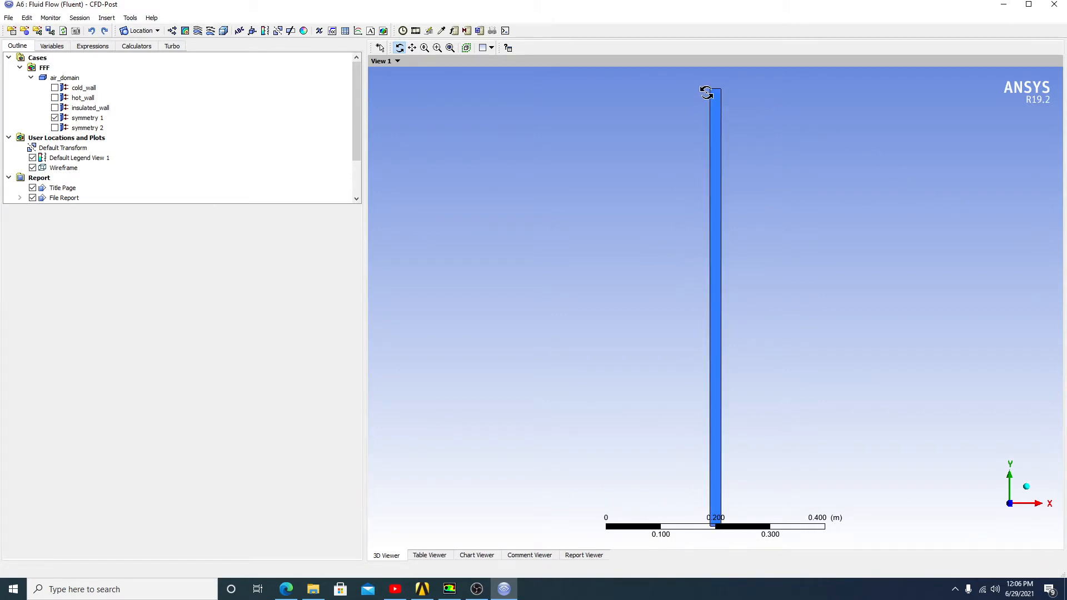
{"action": "left_click", "coordinate": [55, 117]}
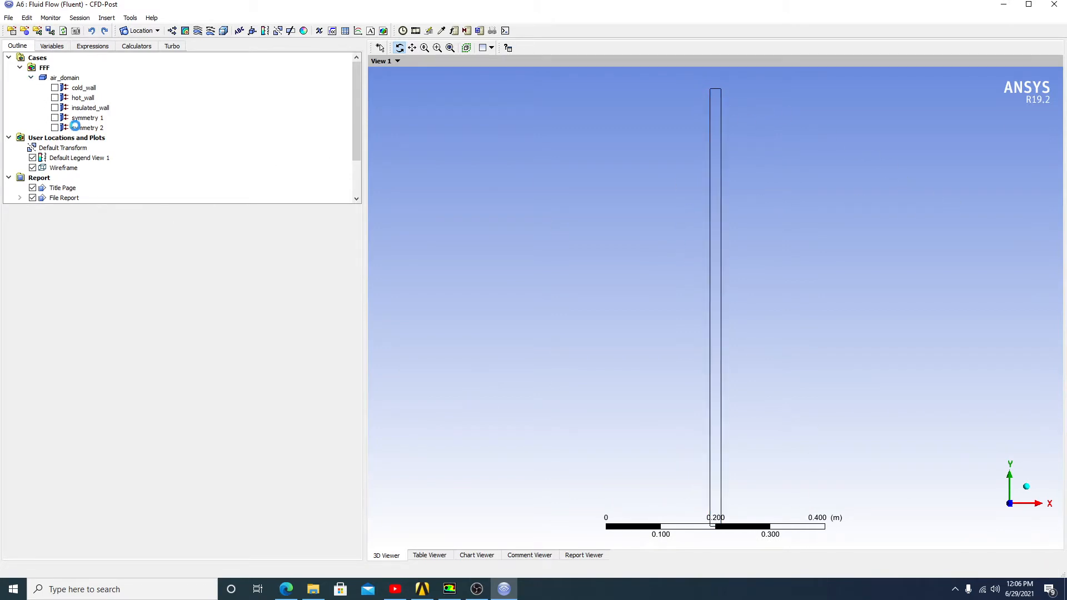
Insert a contour plot of Temperature located on symmetry 1 and apply it
{"action": "left_click", "coordinate": [187, 31]}
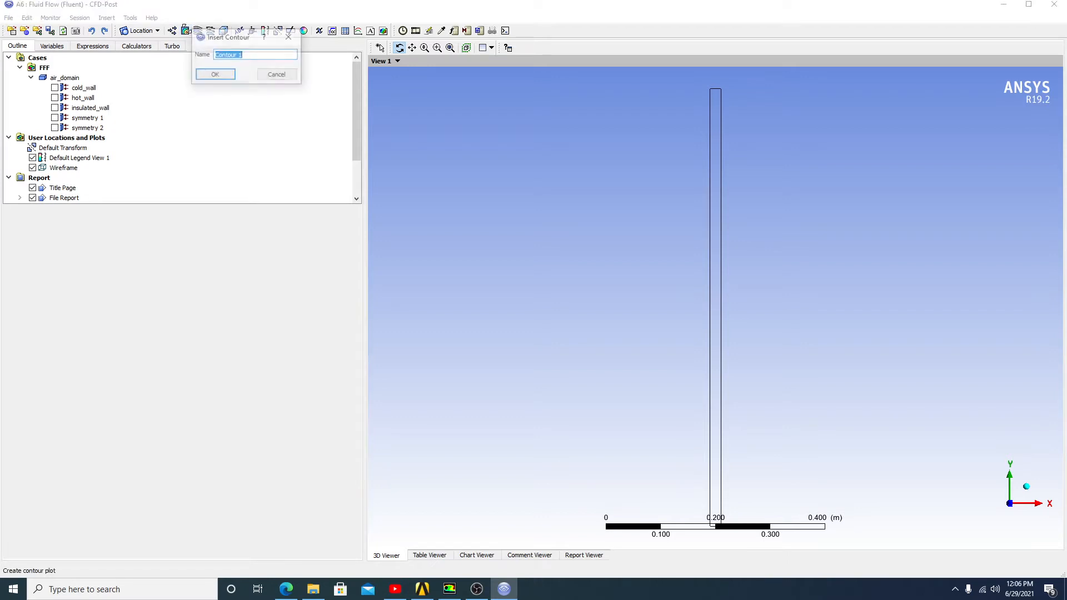
{"action": "left_click", "coordinate": [215, 75]}
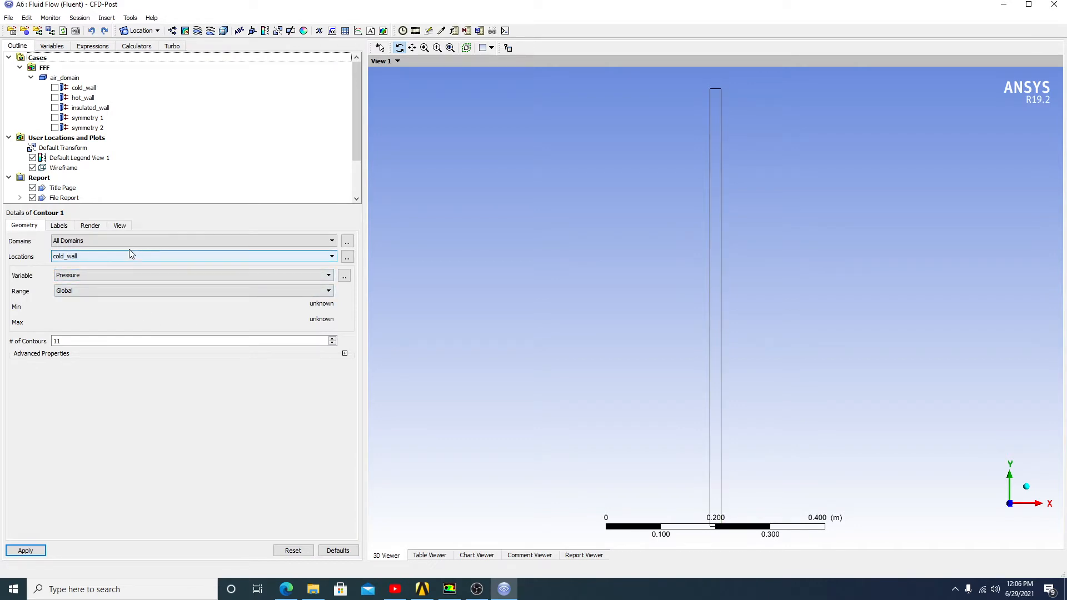
{"action": "left_click", "coordinate": [83, 256]}
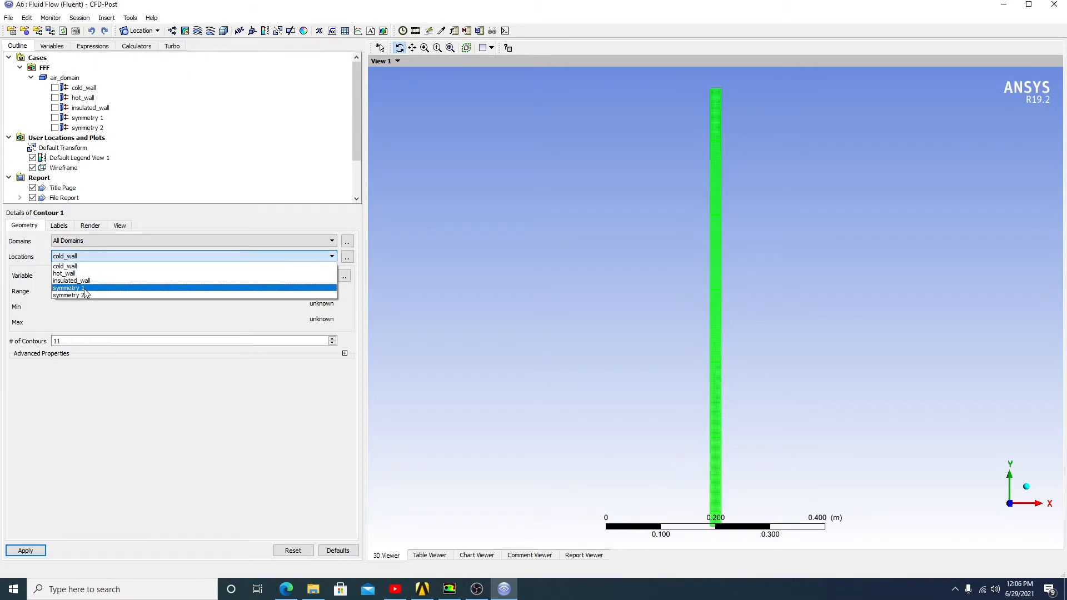
{"action": "left_click", "coordinate": [83, 289]}
{"action": "left_click", "coordinate": [102, 275]}
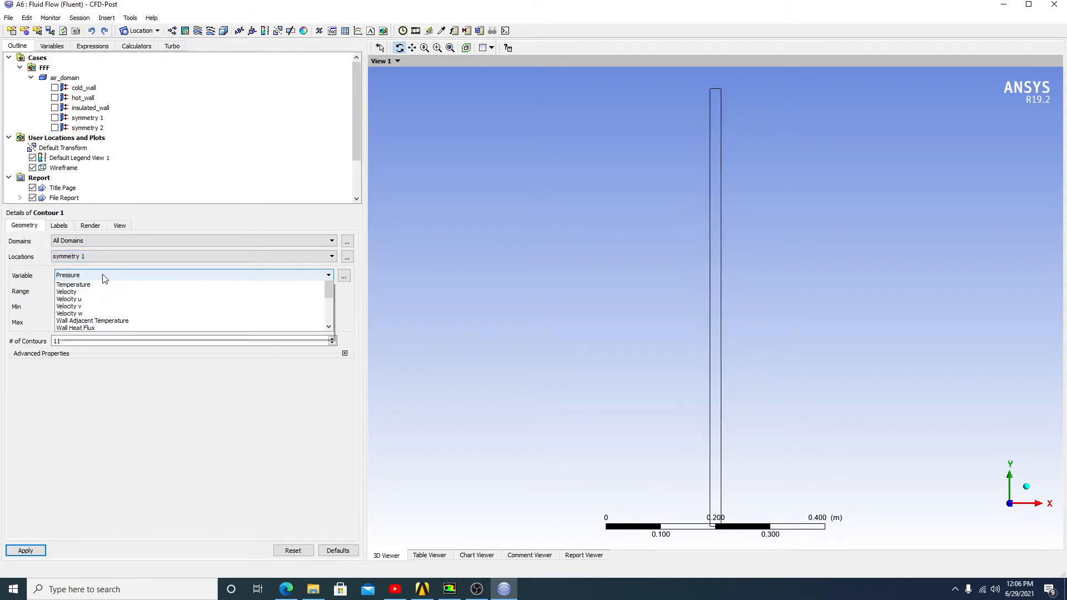
{"action": "left_click", "coordinate": [93, 308]}
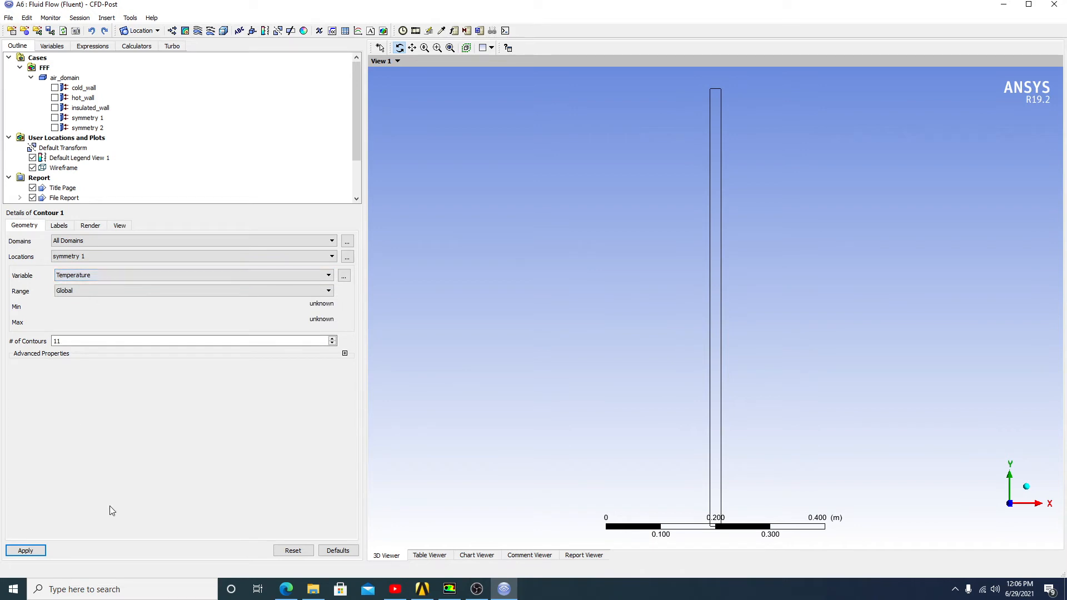
{"action": "left_click", "coordinate": [30, 550]}
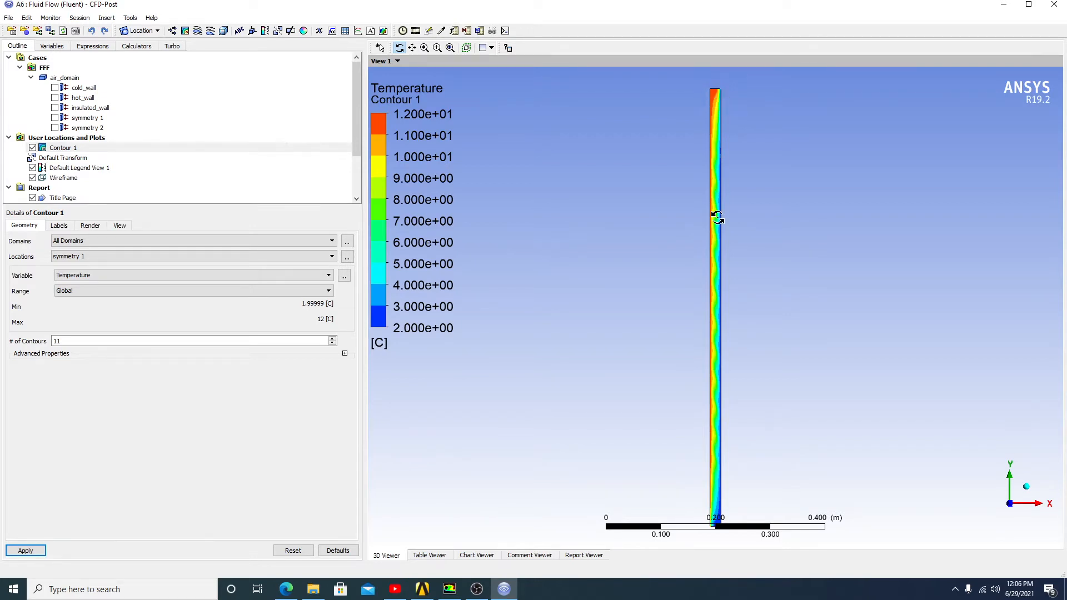
Change the contour plot's variable to Velocity, apply it, and inspect the velocity pattern along the channel up close
{"action": "scroll", "coordinate": [727, 404], "scroll_direction": "down", "scroll_amount": 2}
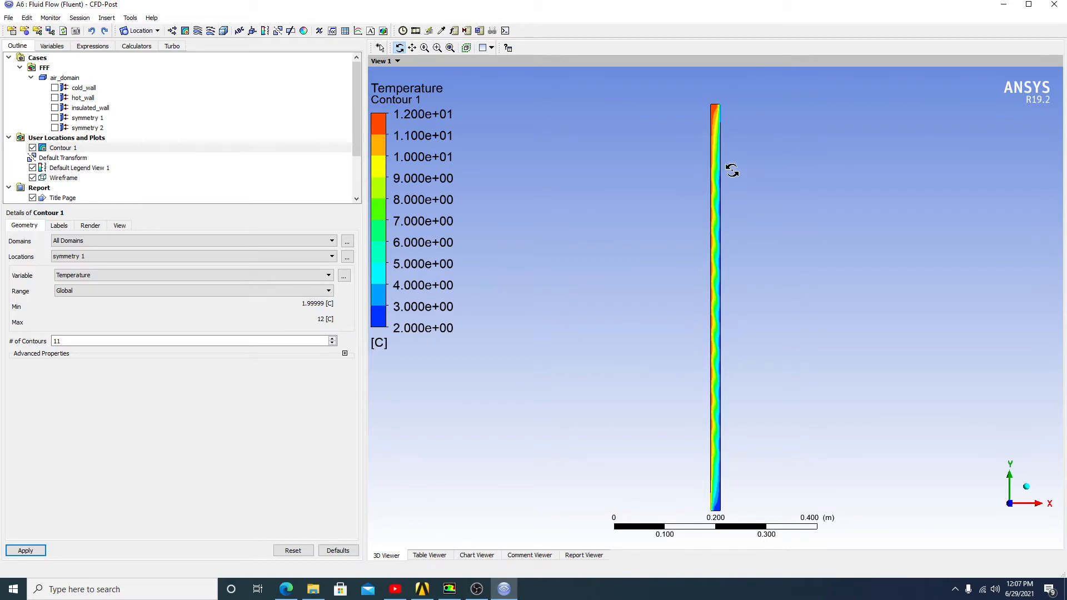
{"action": "left_click", "coordinate": [166, 279]}
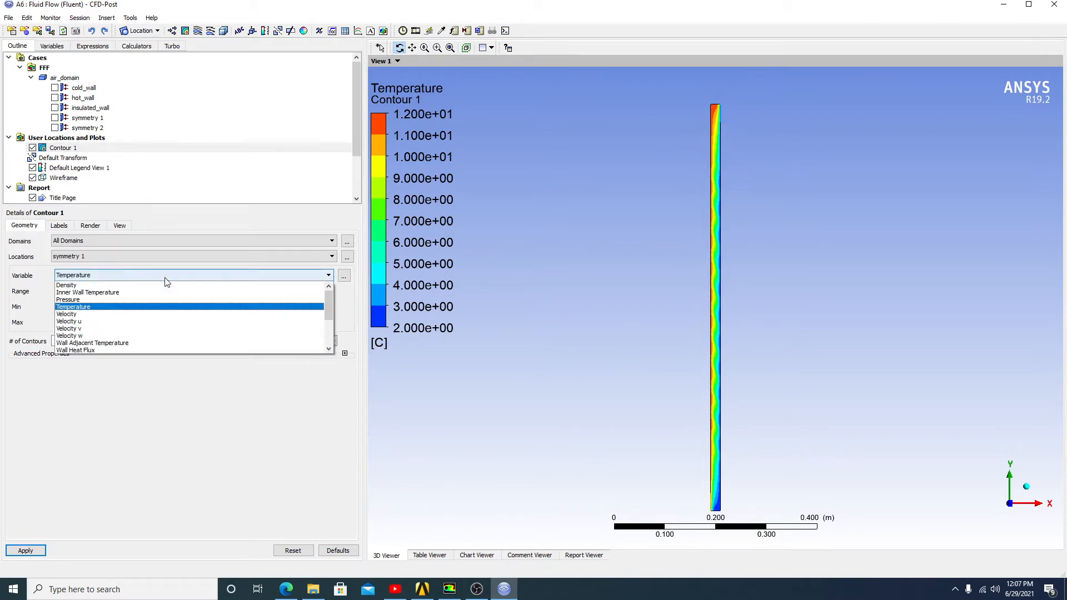
{"action": "left_click", "coordinate": [87, 316]}
{"action": "left_click", "coordinate": [26, 551]}
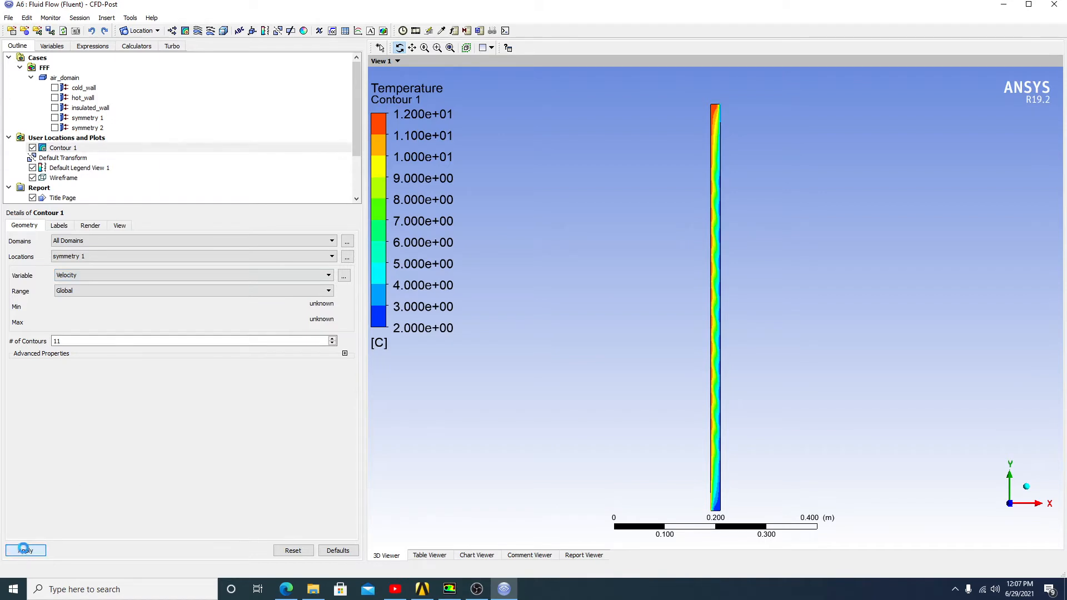
{"action": "scroll", "coordinate": [759, 233], "scroll_direction": "up", "scroll_amount": 1}
{"action": "scroll", "coordinate": [760, 235], "scroll_direction": "up", "scroll_amount": 5}
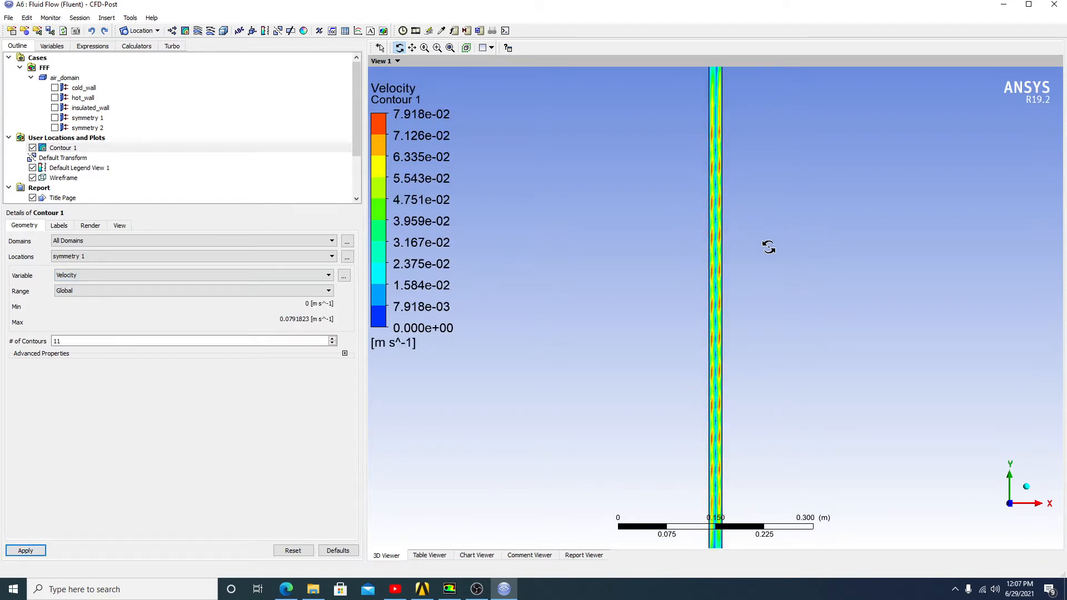
{"action": "scroll", "coordinate": [785, 265], "scroll_direction": "up", "scroll_amount": 1}
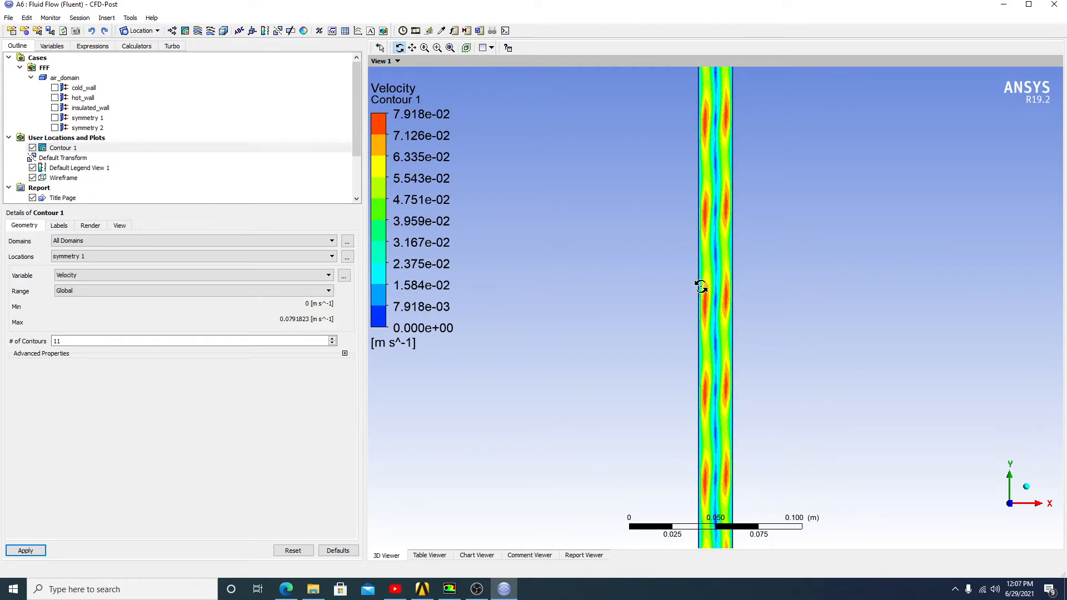
{"action": "scroll", "coordinate": [709, 286], "scroll_direction": "down", "scroll_amount": 5}
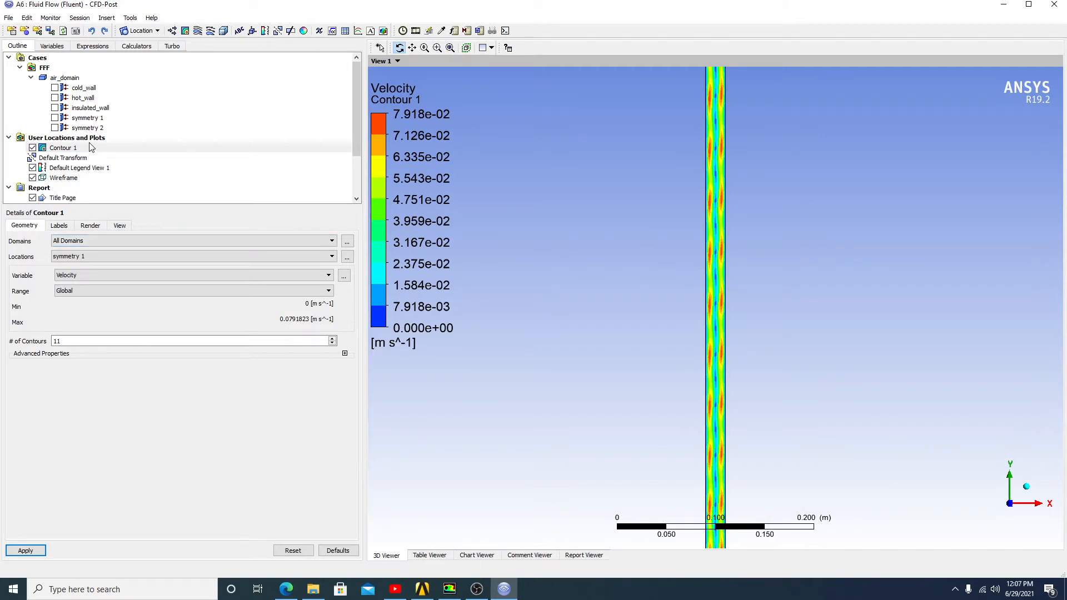
Hide the velocity contour and insert a vector plot located on symmetry 1
{"action": "left_click", "coordinate": [32, 148]}
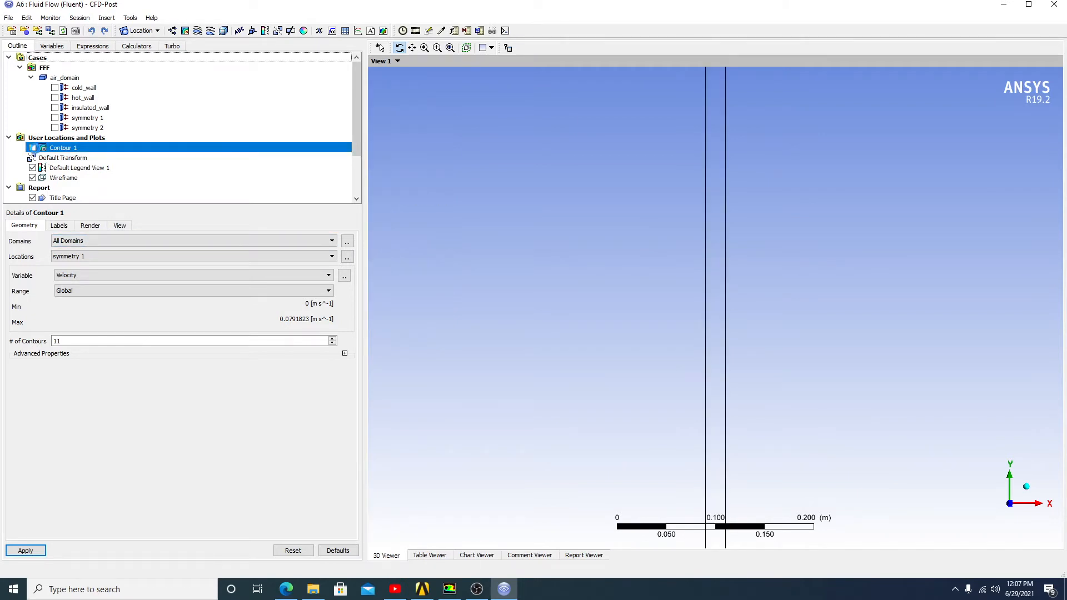
{"action": "left_click", "coordinate": [173, 31]}
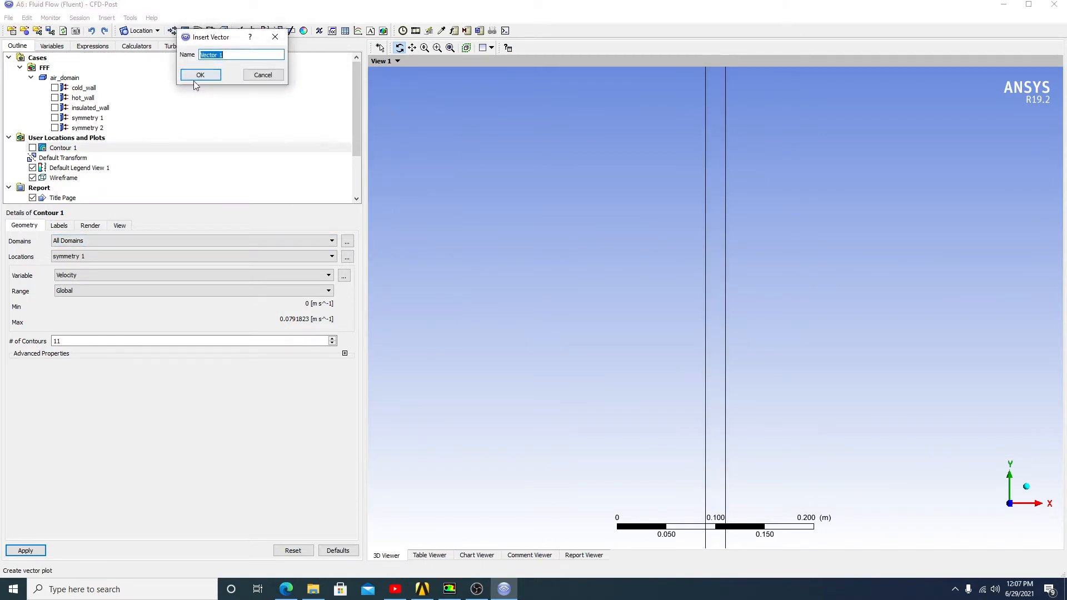
{"action": "left_click", "coordinate": [196, 76]}
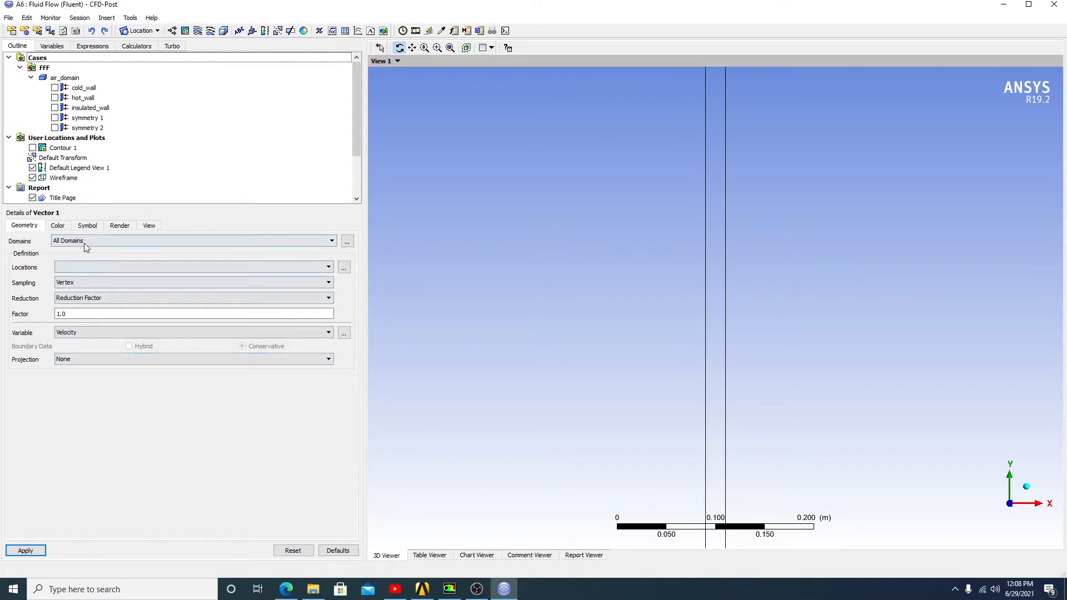
{"action": "left_click", "coordinate": [98, 268]}
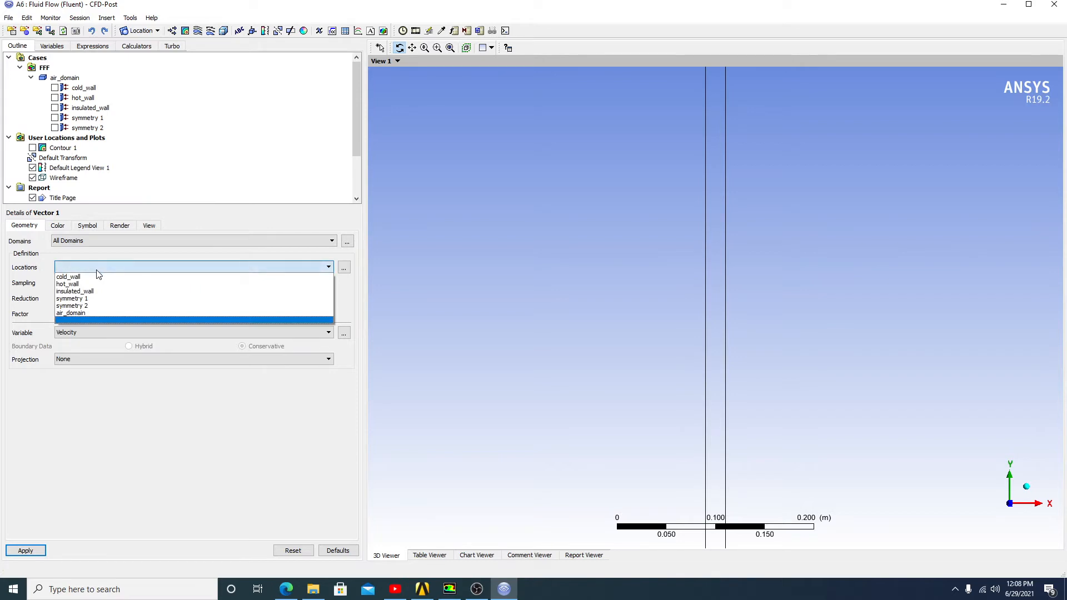
{"action": "left_click", "coordinate": [73, 299]}
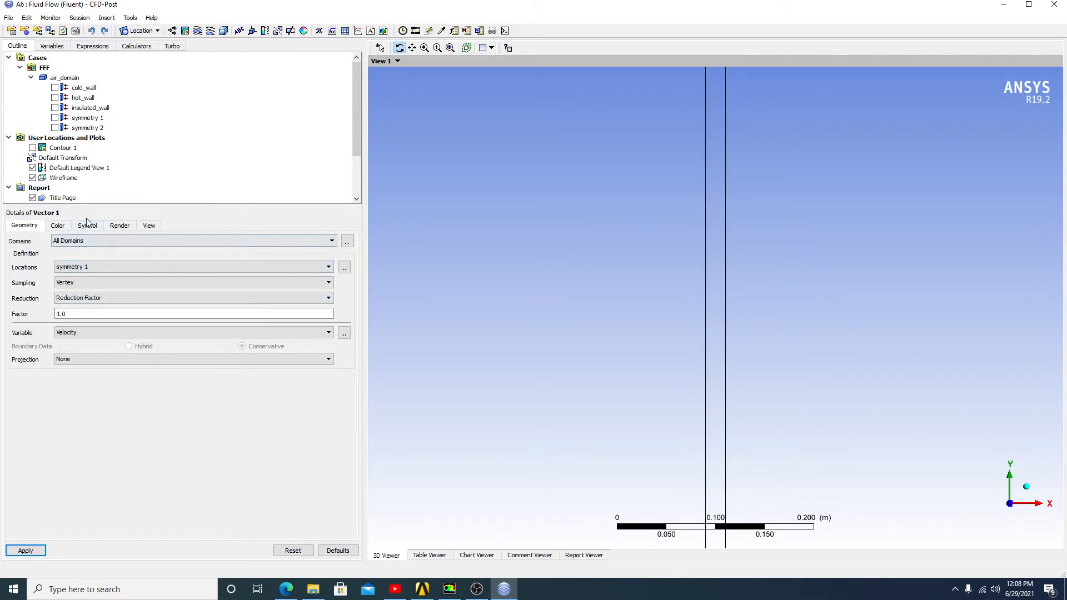
Review the vector plot's color settings and set its sampling to Face Center
{"action": "left_click", "coordinate": [58, 226]}
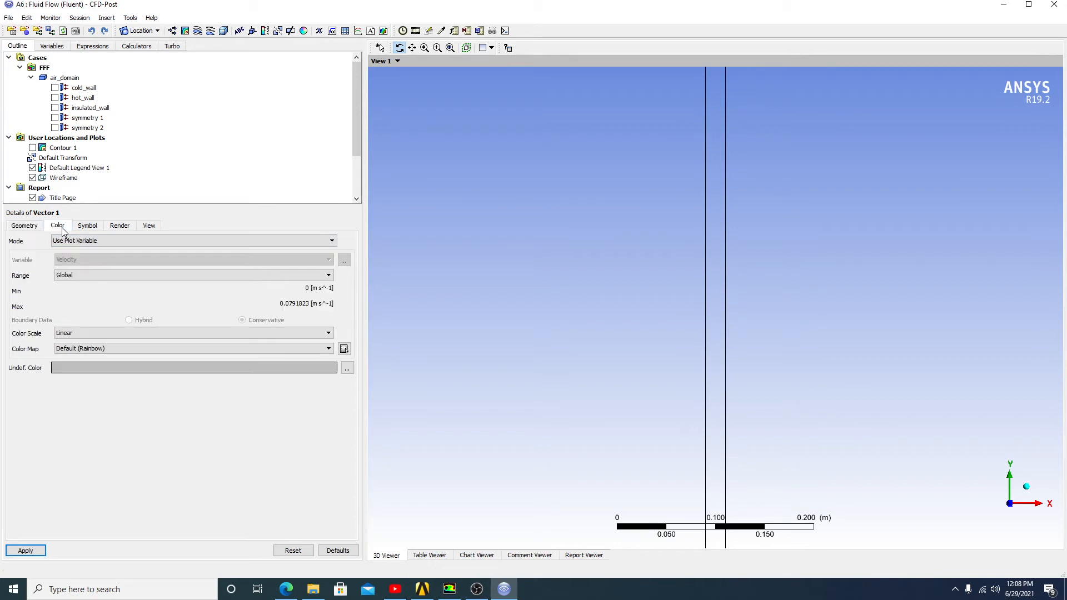
{"action": "left_click", "coordinate": [33, 227]}
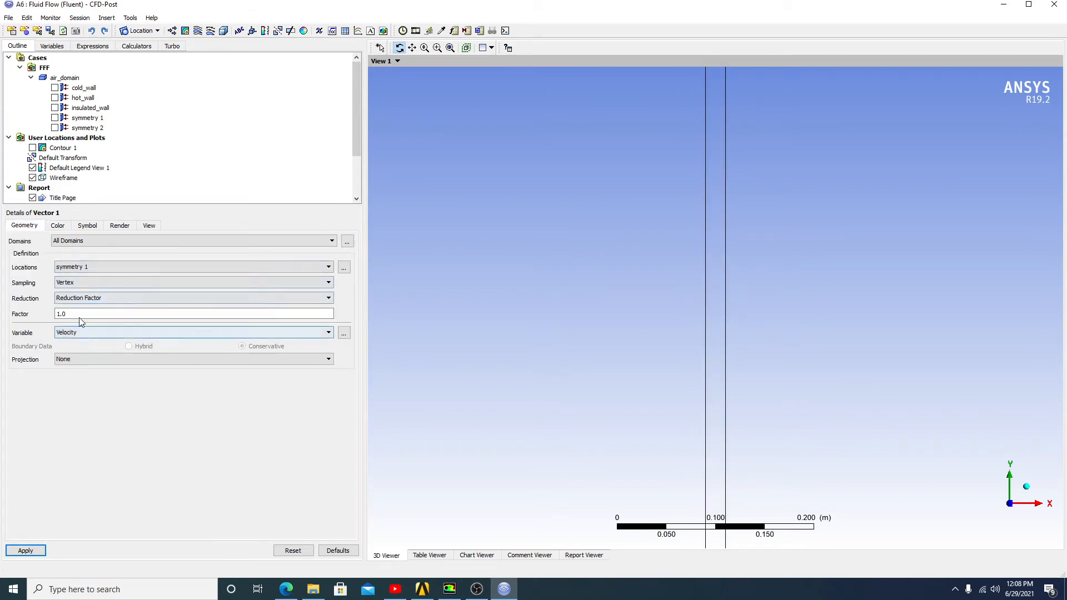
{"action": "left_click", "coordinate": [85, 284]}
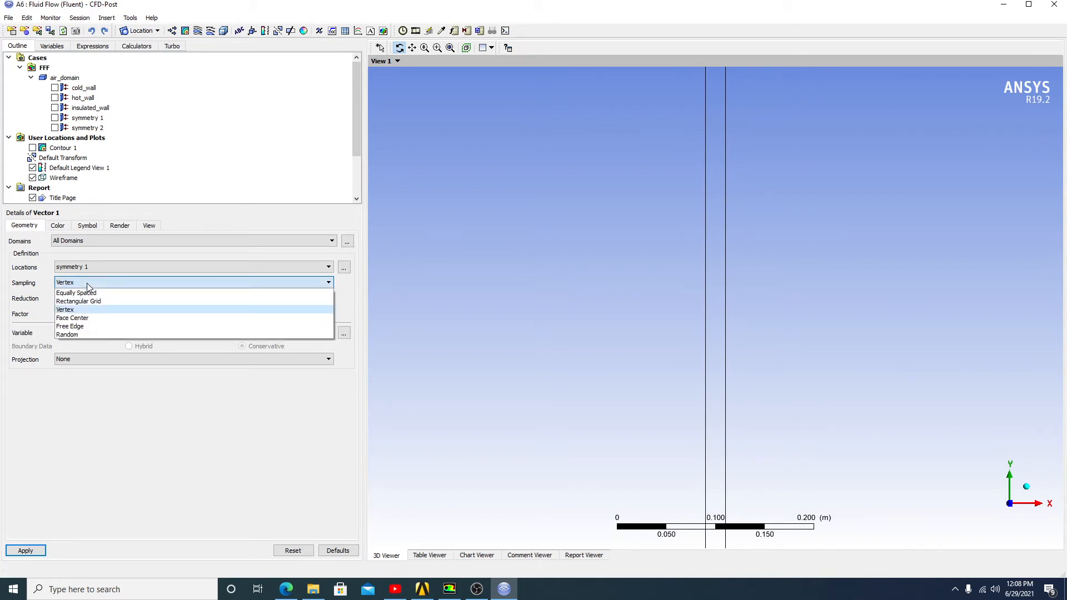
{"action": "left_click", "coordinate": [75, 318]}
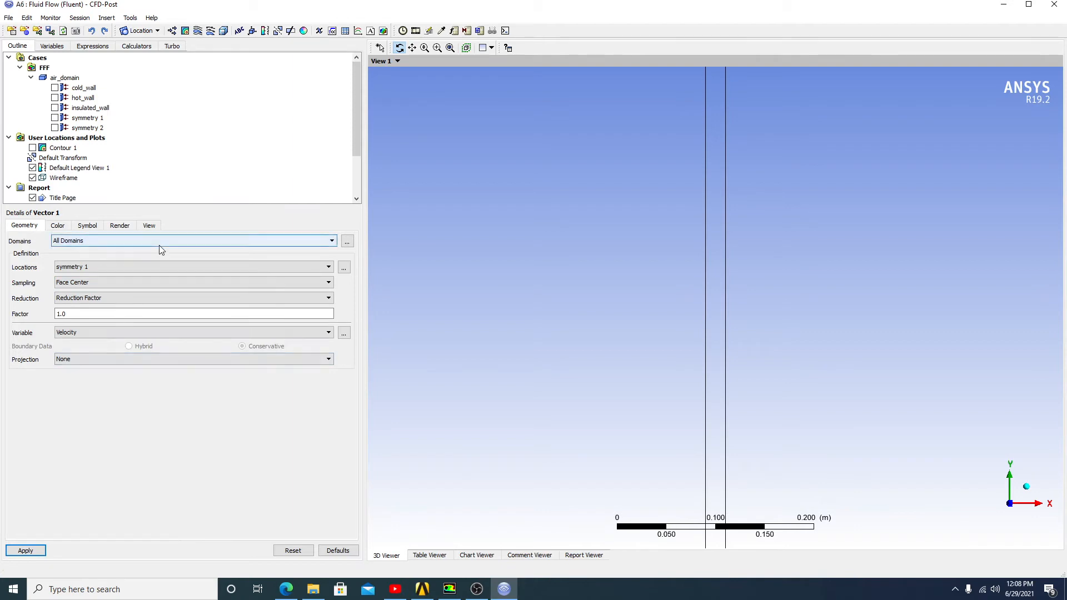
Set the vector symbol to Arrowhead with a symbol size of 0.24, then apply the plot and inspect the arrows
{"action": "left_click", "coordinate": [58, 226]}
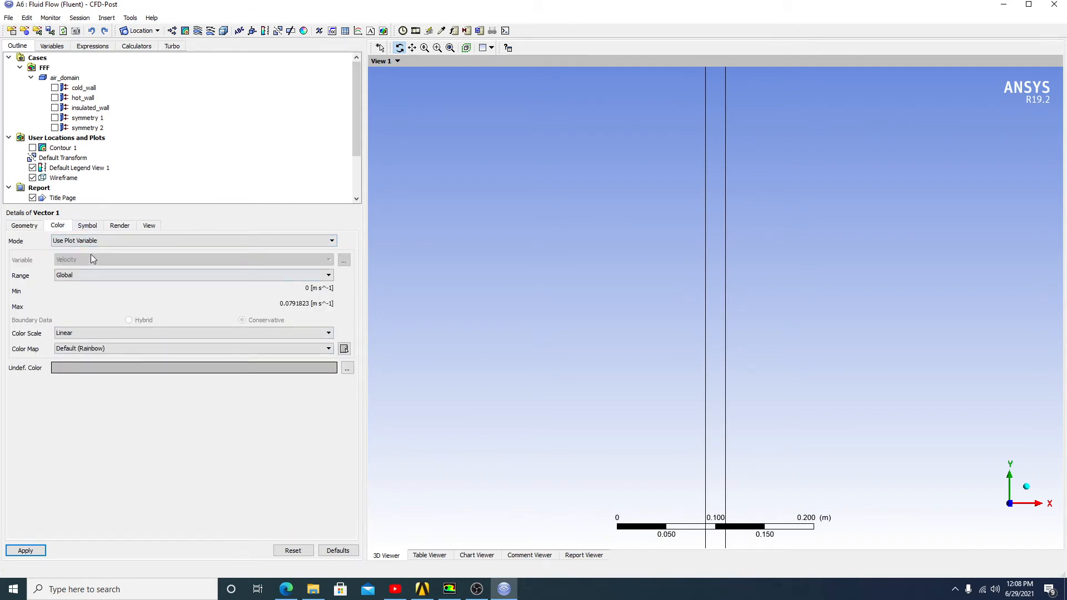
{"action": "left_click", "coordinate": [87, 225]}
{"action": "left_click", "coordinate": [85, 240]}
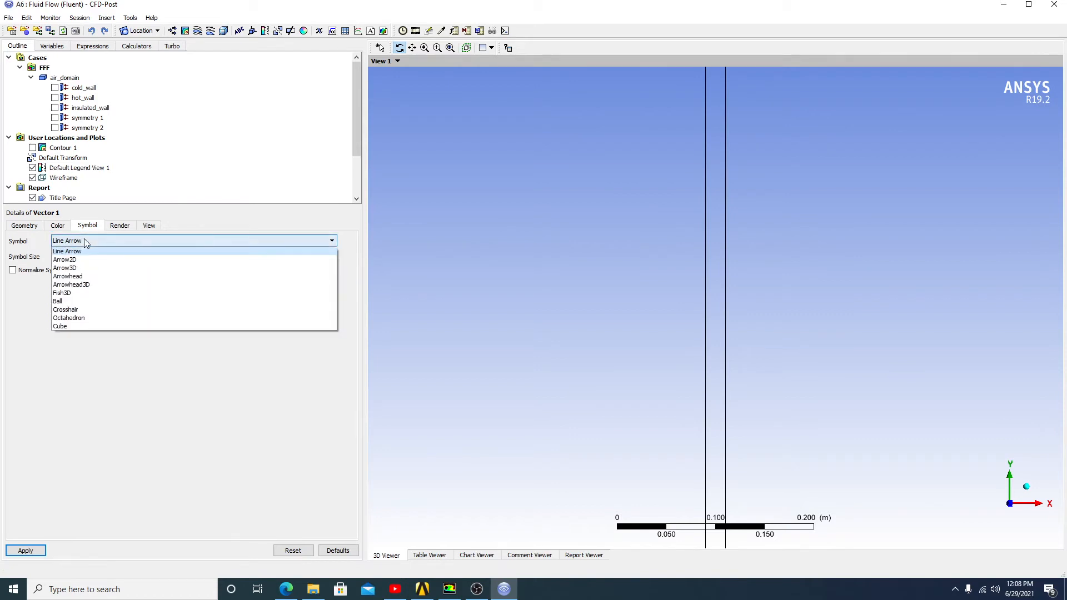
{"action": "left_click", "coordinate": [72, 276]}
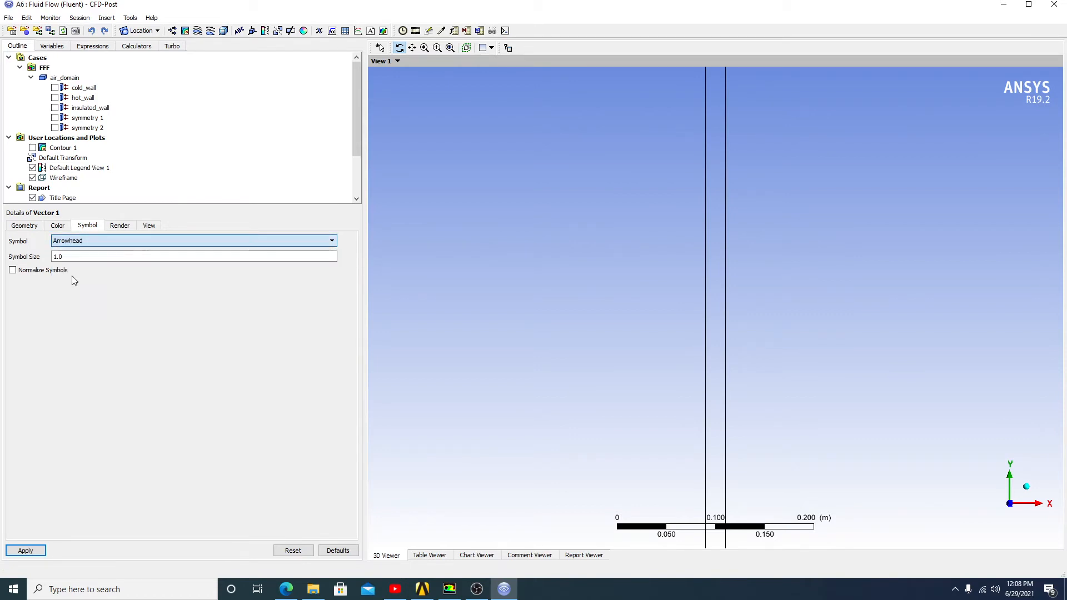
{"action": "left_click", "coordinate": [64, 256]}
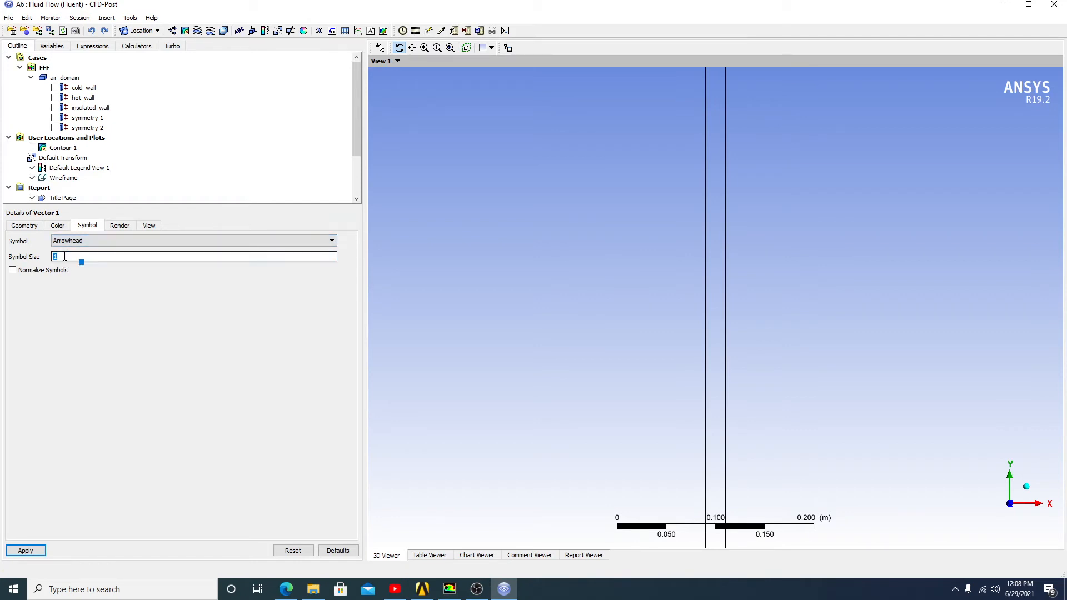
{"action": "type", "text": "0.34"}
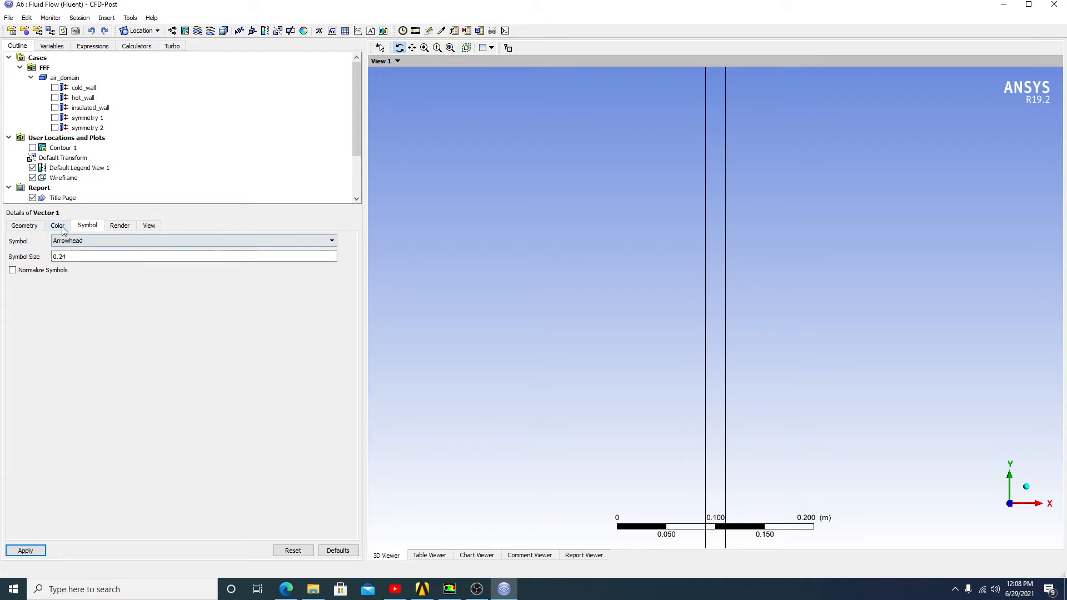
{"action": "left_click", "coordinate": [33, 226]}
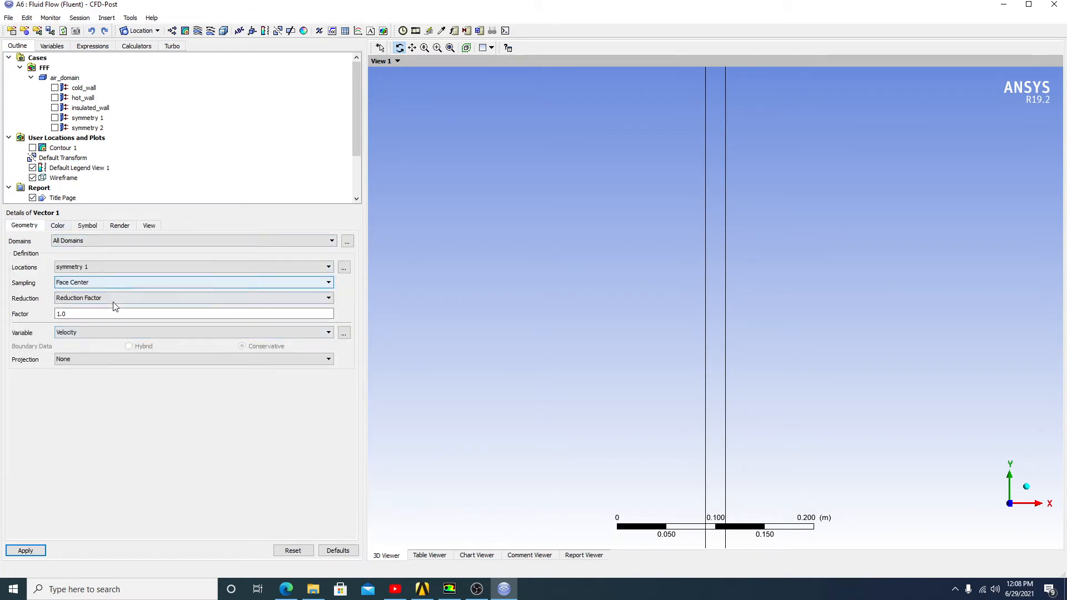
{"action": "left_click", "coordinate": [25, 550]}
{"action": "scroll", "coordinate": [726, 158], "scroll_direction": "up", "scroll_amount": 1}
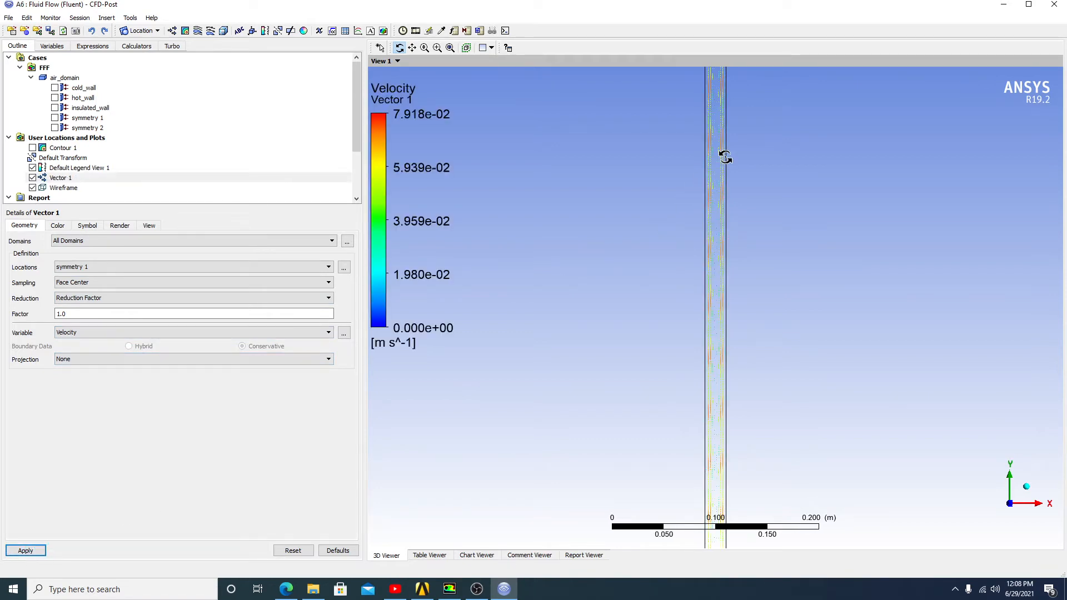
{"action": "scroll", "coordinate": [713, 199], "scroll_direction": "up", "scroll_amount": 1}
{"action": "scroll", "coordinate": [713, 200], "scroll_direction": "down", "scroll_amount": 3}
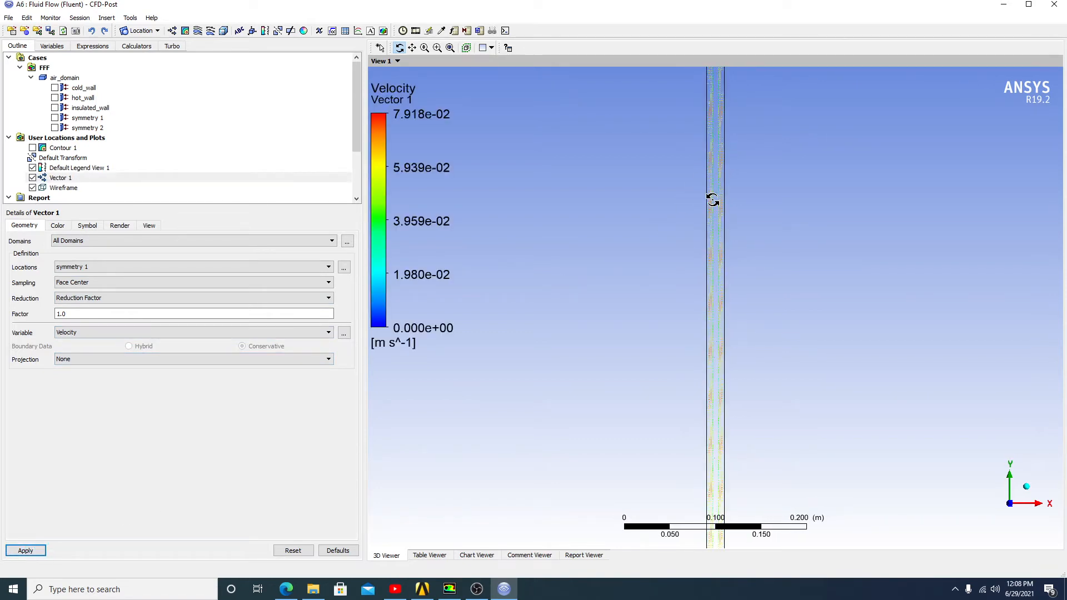
Set the vector plot's symbol size to 0.46 and apply the change
{"action": "left_click", "coordinate": [89, 227]}
{"action": "double_click", "coordinate": [73, 257]}
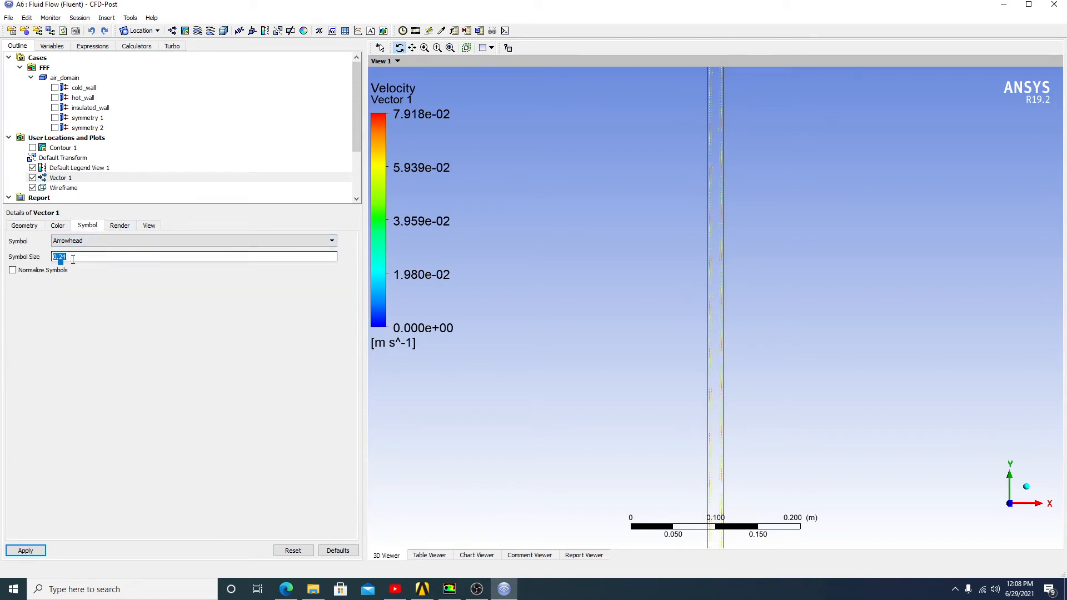
{"action": "left_click_drag", "start_coordinate": [61, 263], "coordinate": [69, 277]}
{"action": "left_click", "coordinate": [24, 551]}
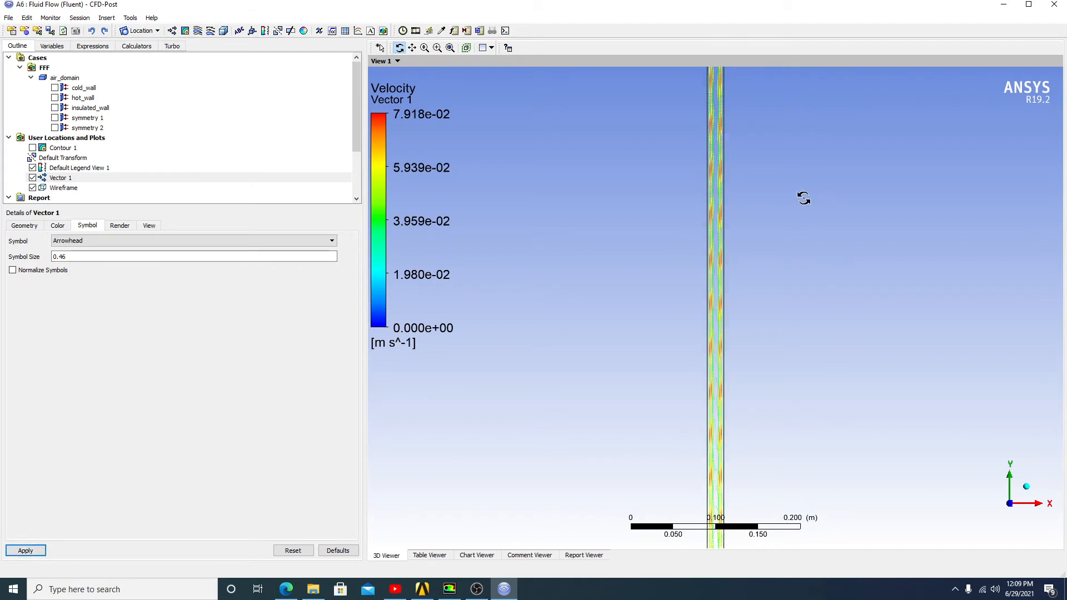
Examine the velocity vectors on the symmetry 1 plane up close, checking the flow direction along both walls and over the full cavity height
{"action": "scroll", "coordinate": [723, 205], "scroll_direction": "up", "scroll_amount": 2}
{"action": "scroll", "coordinate": [723, 205], "scroll_direction": "up", "scroll_amount": 1}
{"action": "scroll", "coordinate": [720, 218], "scroll_direction": "up", "scroll_amount": 10}
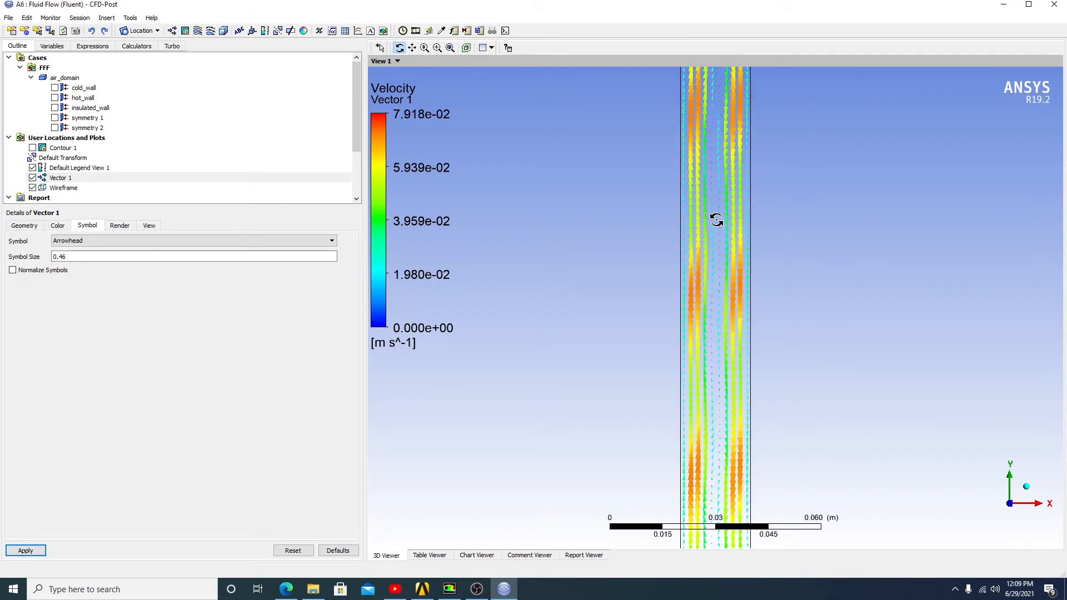
{"action": "scroll", "coordinate": [726, 235], "scroll_direction": "up", "scroll_amount": 1}
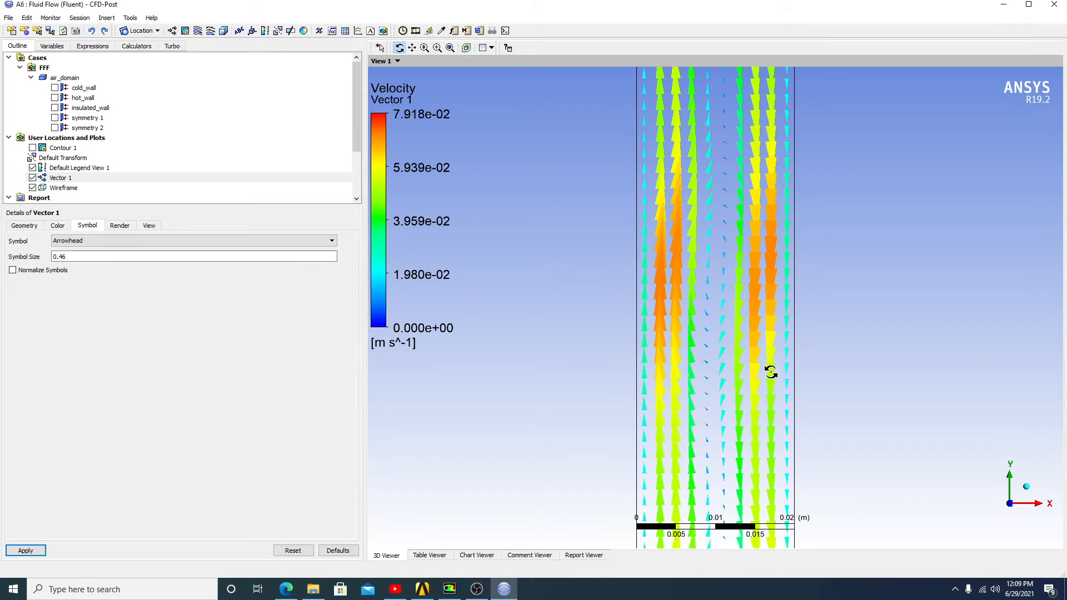
{"action": "scroll", "coordinate": [758, 345], "scroll_direction": "down", "scroll_amount": 5}
{"action": "scroll", "coordinate": [760, 345], "scroll_direction": "down", "scroll_amount": 3}
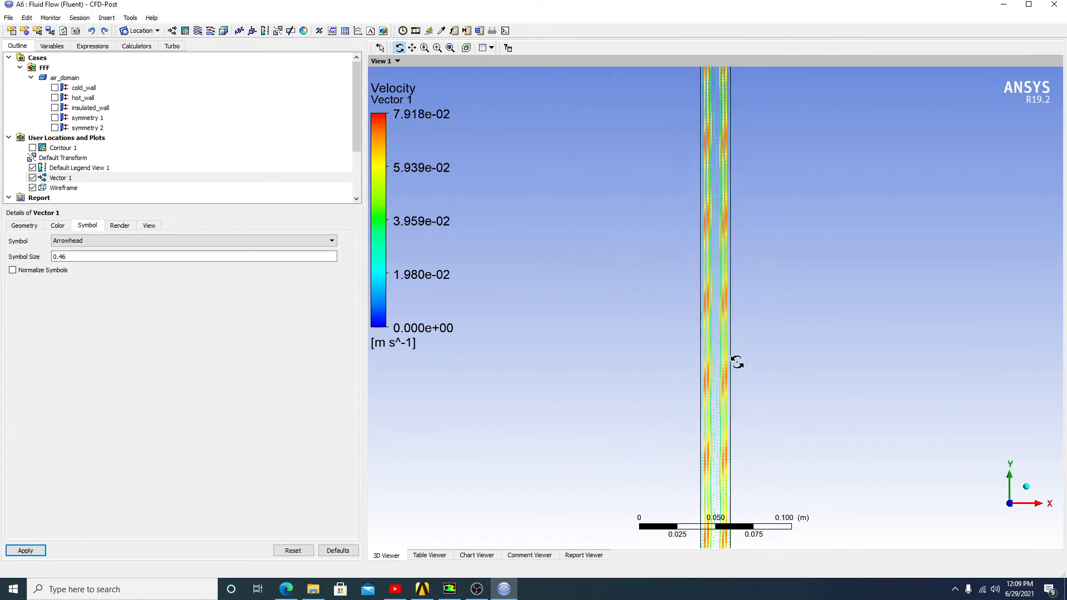
{"action": "scroll", "coordinate": [738, 310], "scroll_direction": "down", "scroll_amount": 2}
{"action": "scroll", "coordinate": [738, 316], "scroll_direction": "down", "scroll_amount": 4}
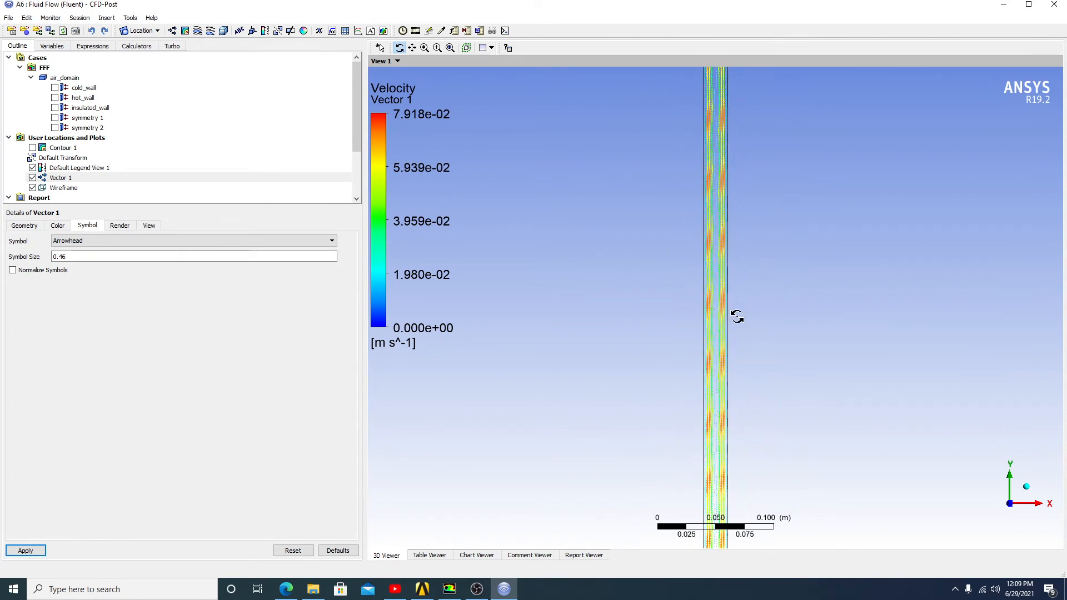
{"action": "scroll", "coordinate": [738, 316], "scroll_direction": "down", "scroll_amount": 4}
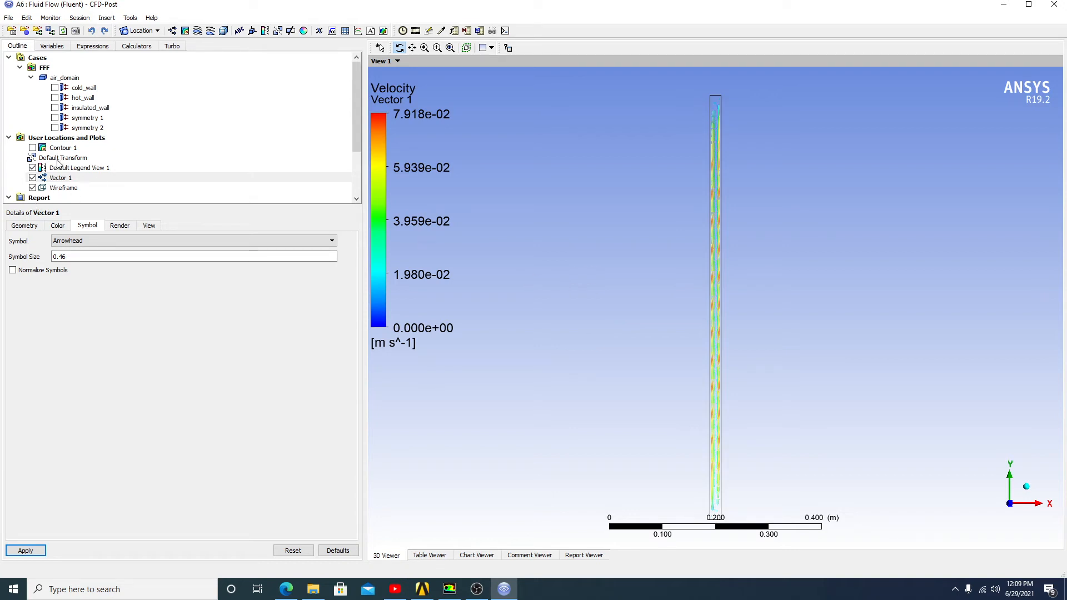
Hide the vector plot and insert a new line location with the default name
{"action": "left_click", "coordinate": [32, 178]}
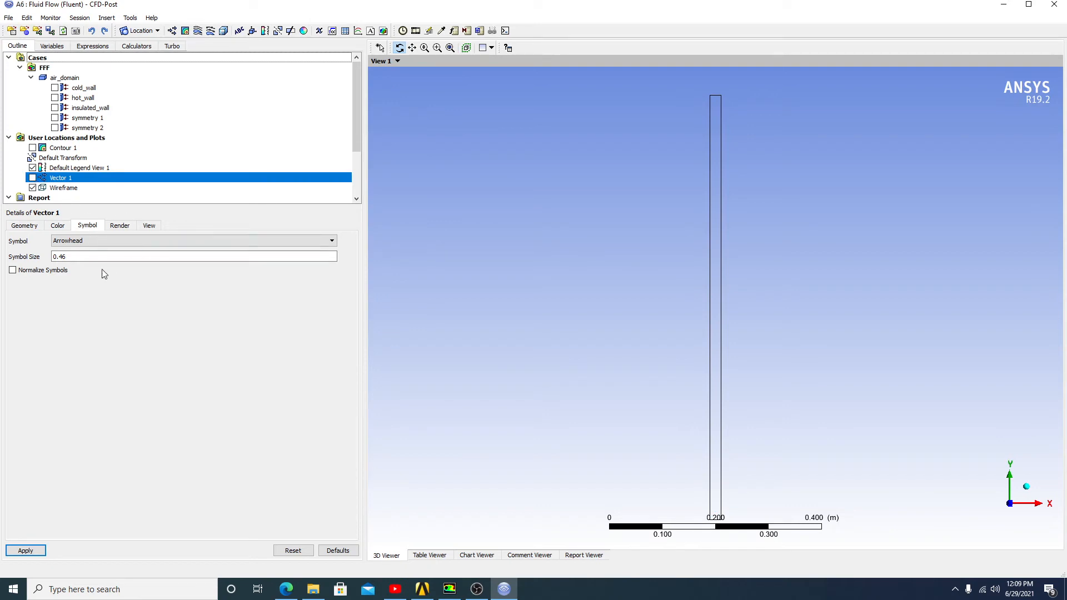
{"action": "left_click", "coordinate": [154, 31]}
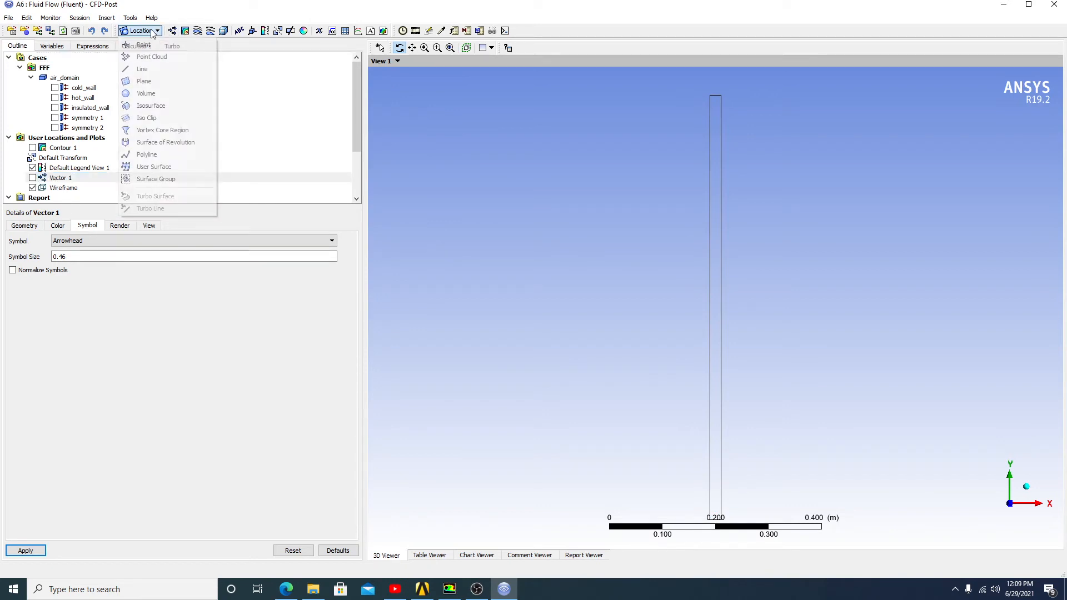
{"action": "left_click", "coordinate": [143, 69]}
{"action": "left_click", "coordinate": [174, 114]}
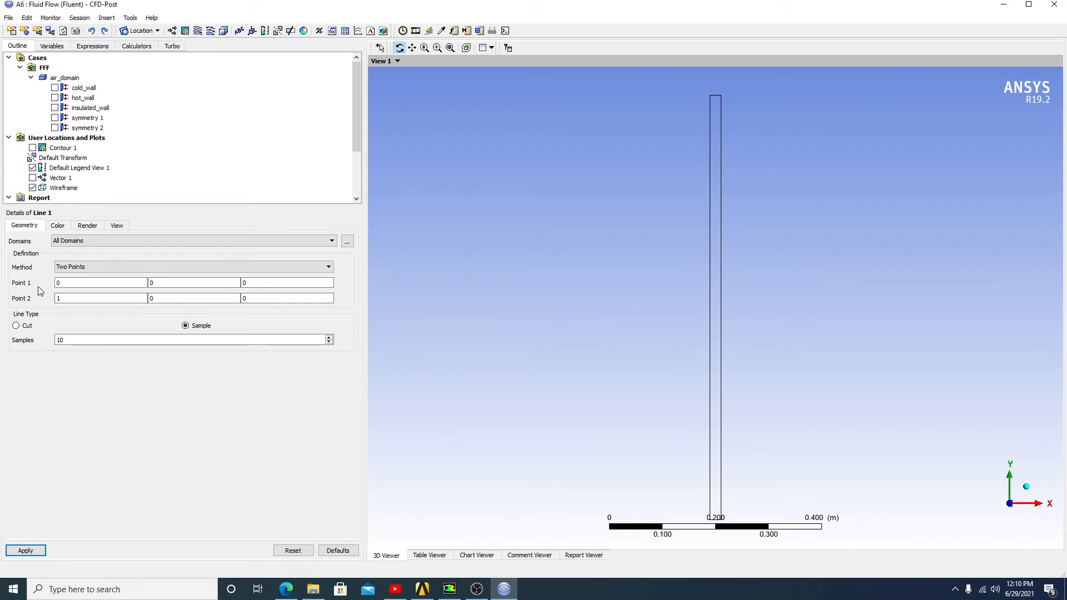
Define the line by two points, (0, 0.04, 0) and (0.02, 0.04, 0), and apply it
{"action": "left_click", "coordinate": [188, 284]}
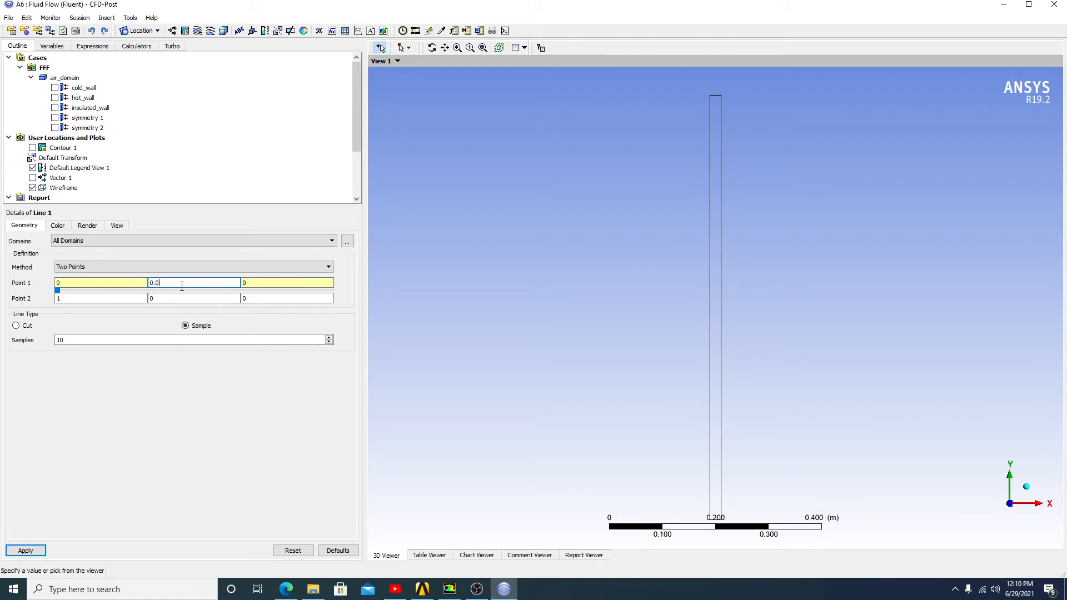
{"action": "type", "text": "4"}
{"action": "left_click", "coordinate": [85, 302]}
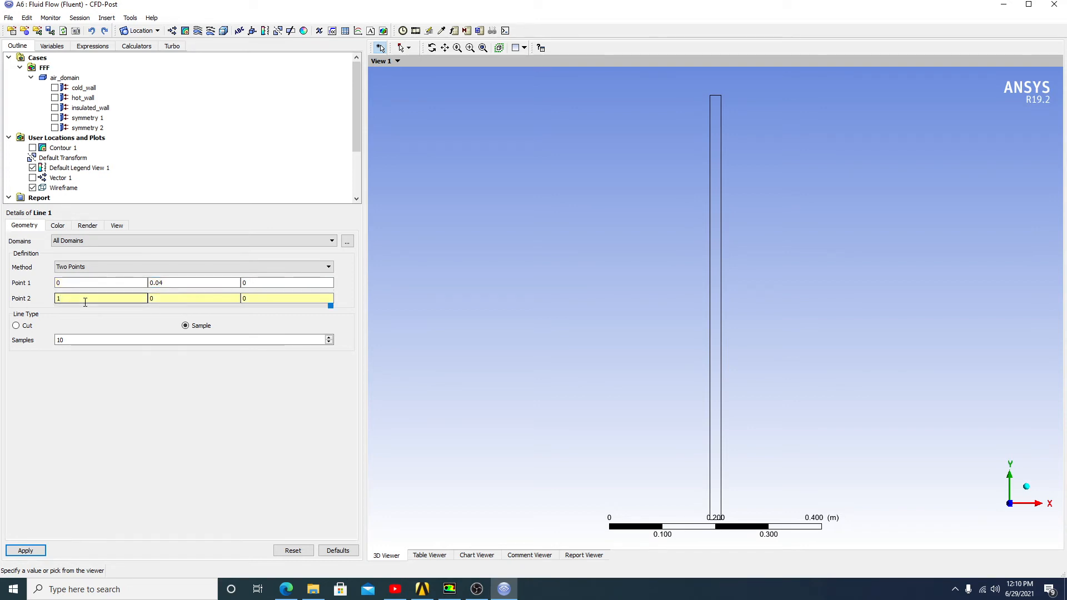
{"action": "key", "text": "BackSpace"}
{"action": "type", "text": "0.02"}
{"action": "left_click", "coordinate": [197, 301]}
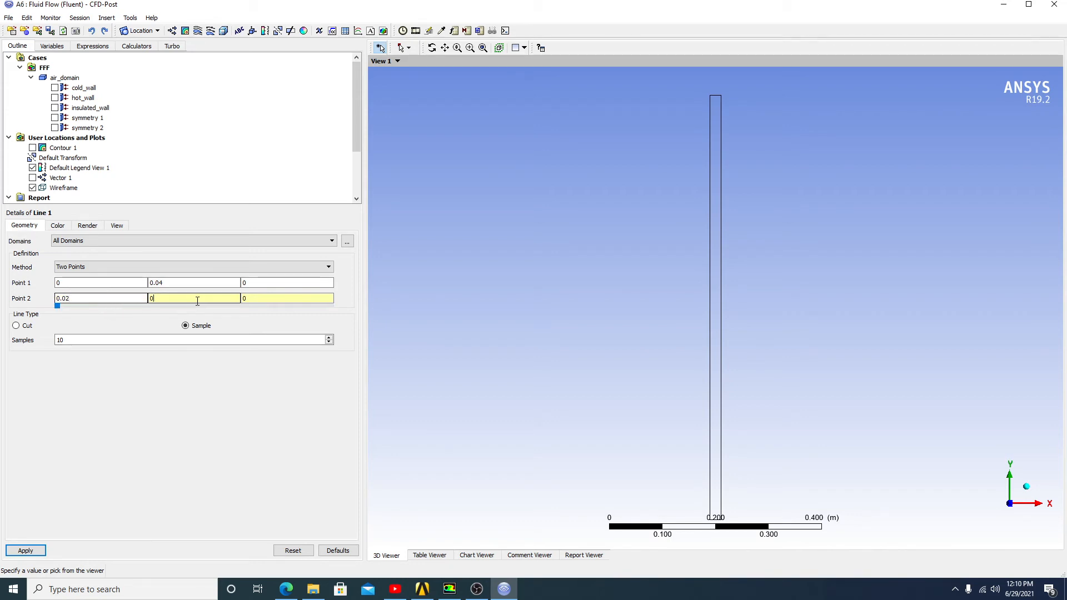
{"action": "key", "text": "BackSpace"}
{"action": "type", "text": "0.04"}
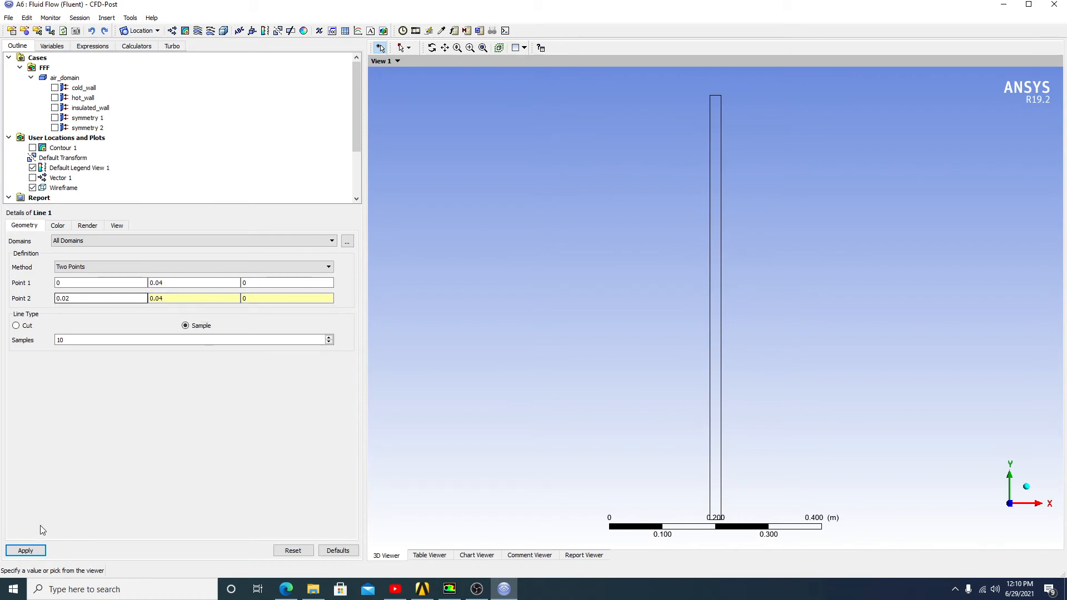
{"action": "left_click", "coordinate": [21, 549]}
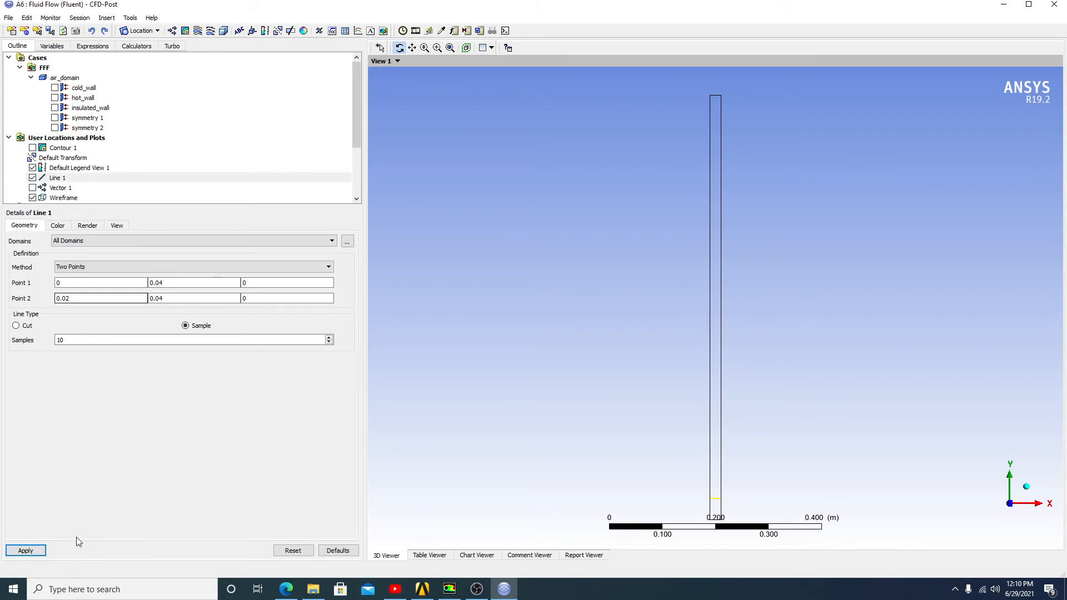
{"action": "scroll", "coordinate": [882, 315], "scroll_direction": "up", "scroll_amount": 4}
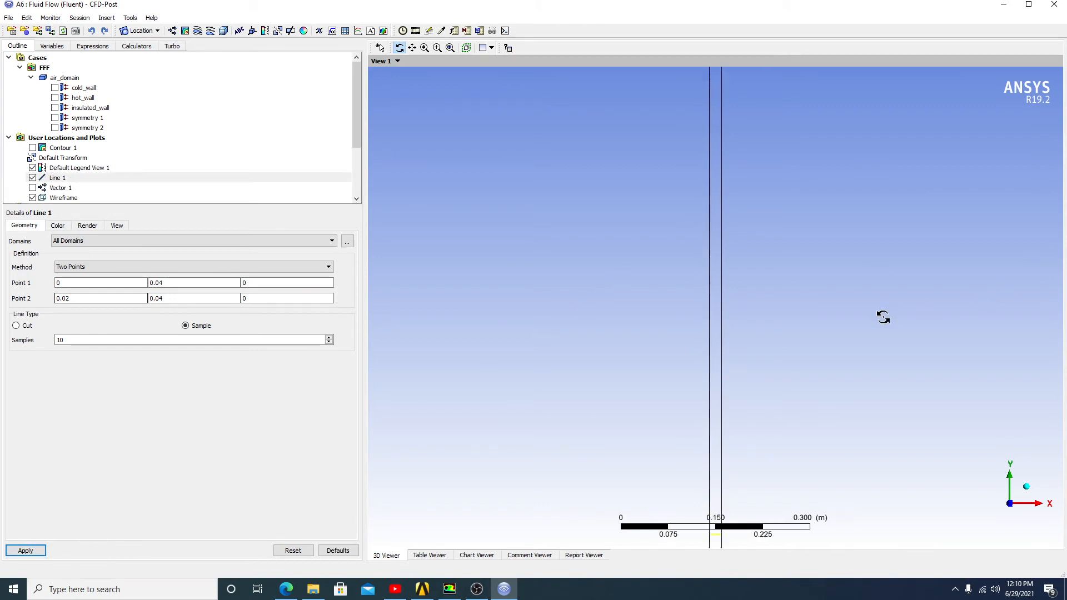
{"action": "scroll", "coordinate": [772, 265], "scroll_direction": "up", "scroll_amount": 3}
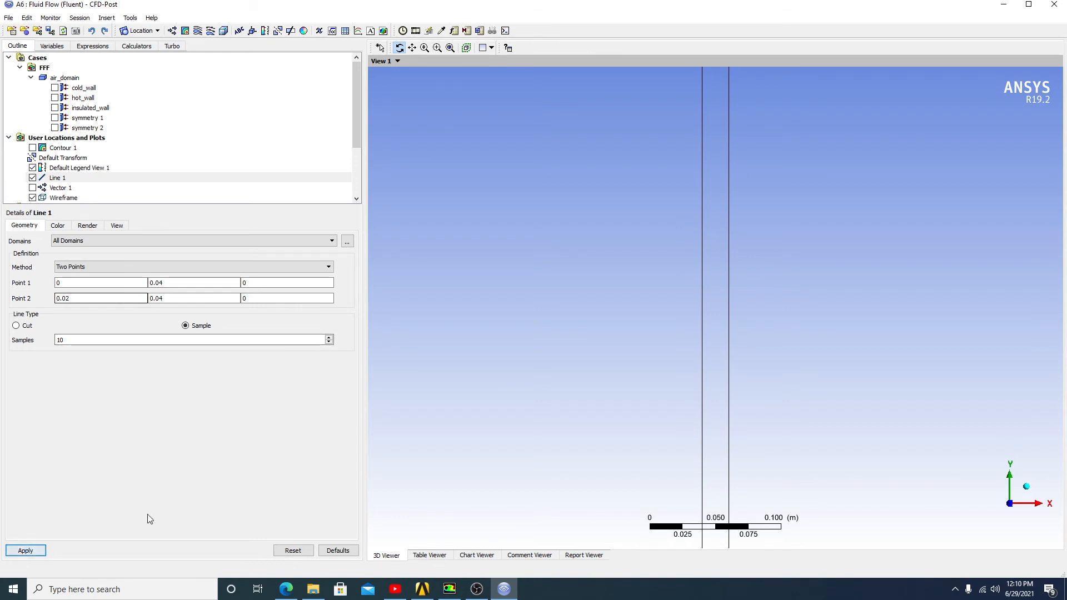
{"action": "left_click", "coordinate": [68, 299]}
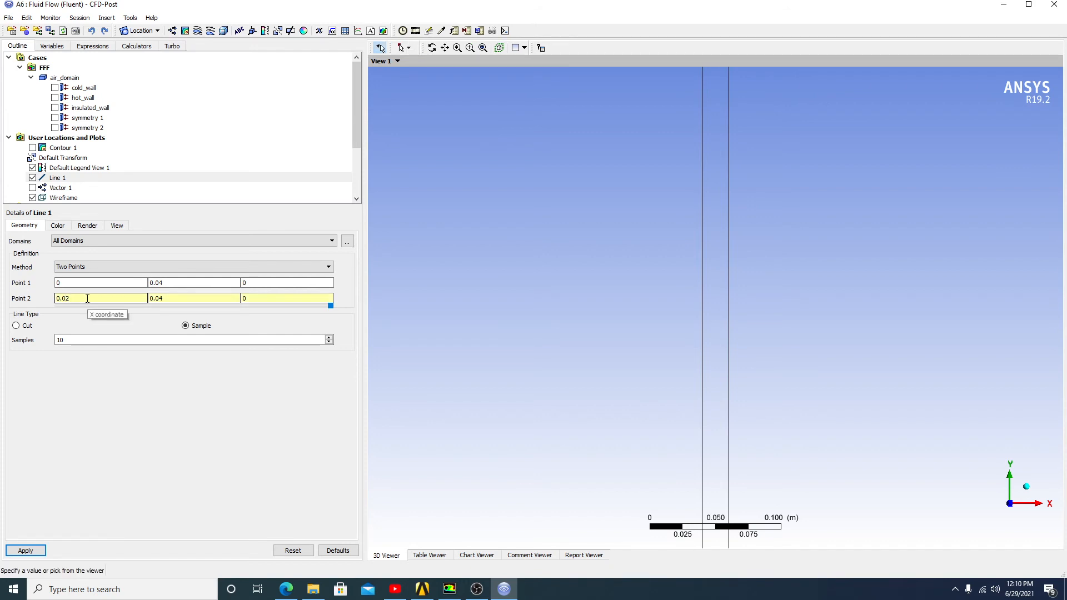
{"action": "type", "text": "0"}
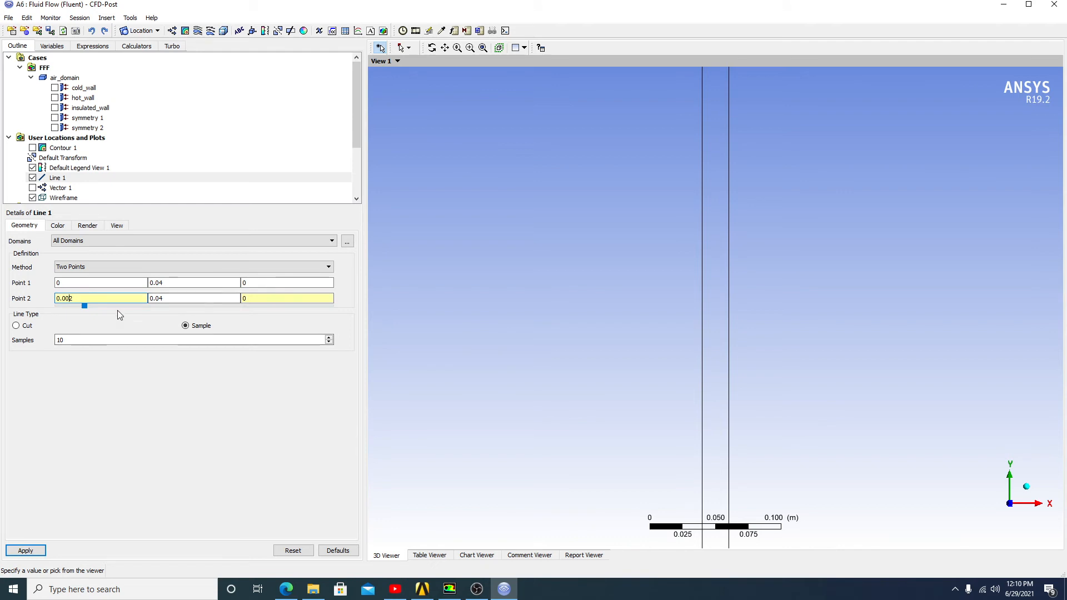
{"action": "key", "text": "BackSpace"}
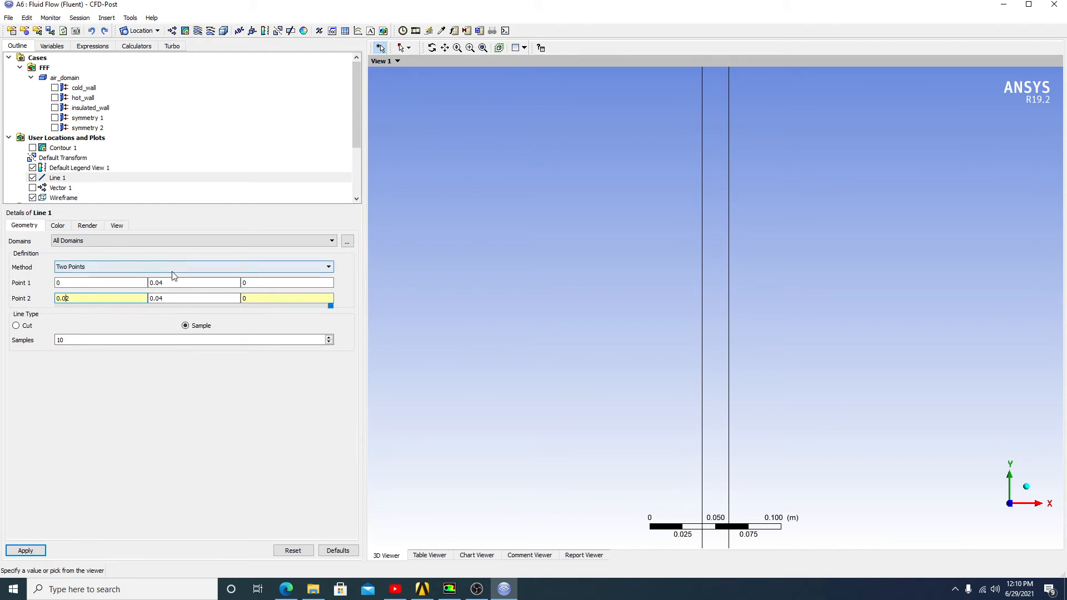
Set the Y coordinate of both line points to 0.4, apply the change, and check the line across the cavity
{"action": "left_click", "coordinate": [159, 283]}
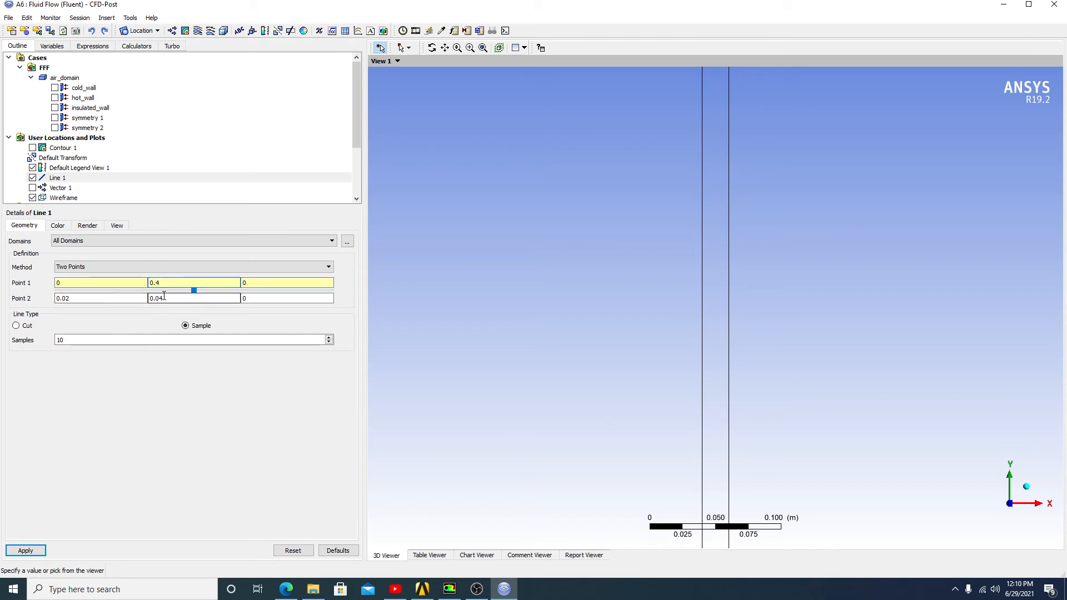
{"action": "left_click", "coordinate": [159, 298]}
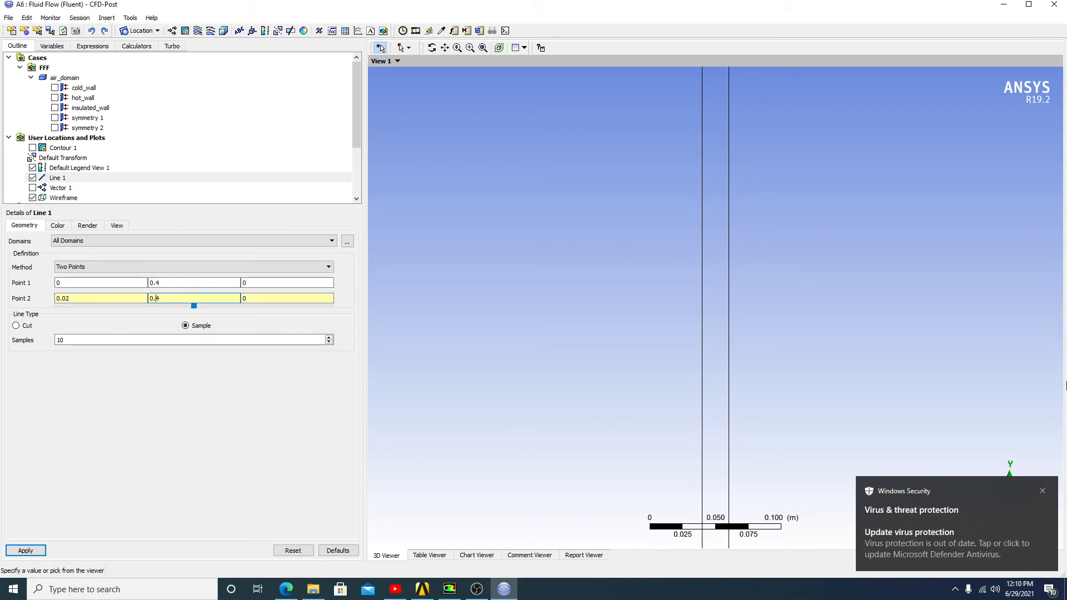
{"action": "left_click", "coordinate": [1043, 492]}
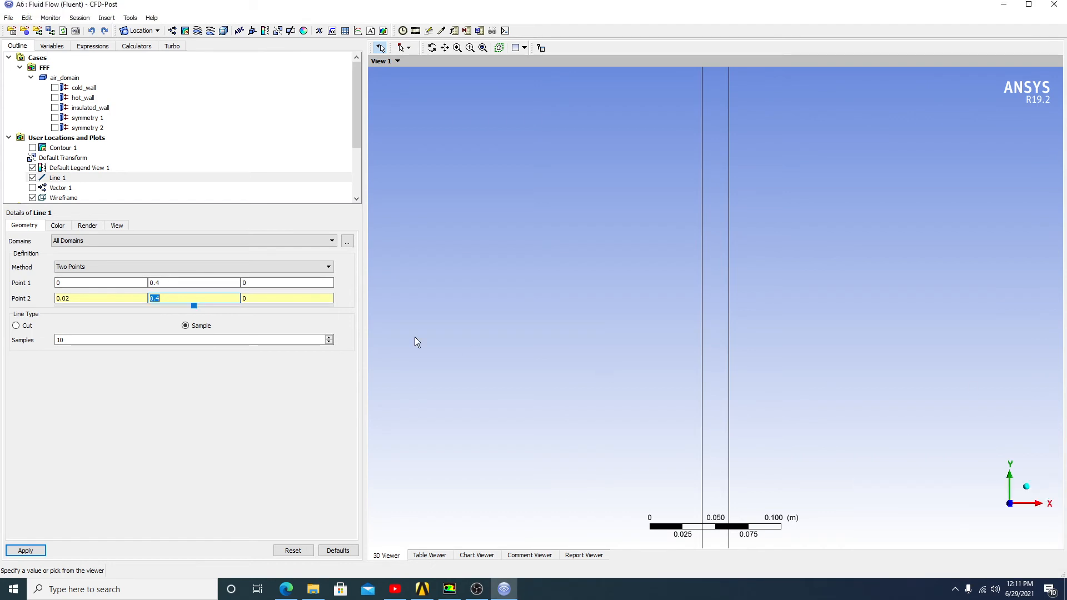
{"action": "left_click", "coordinate": [190, 418]}
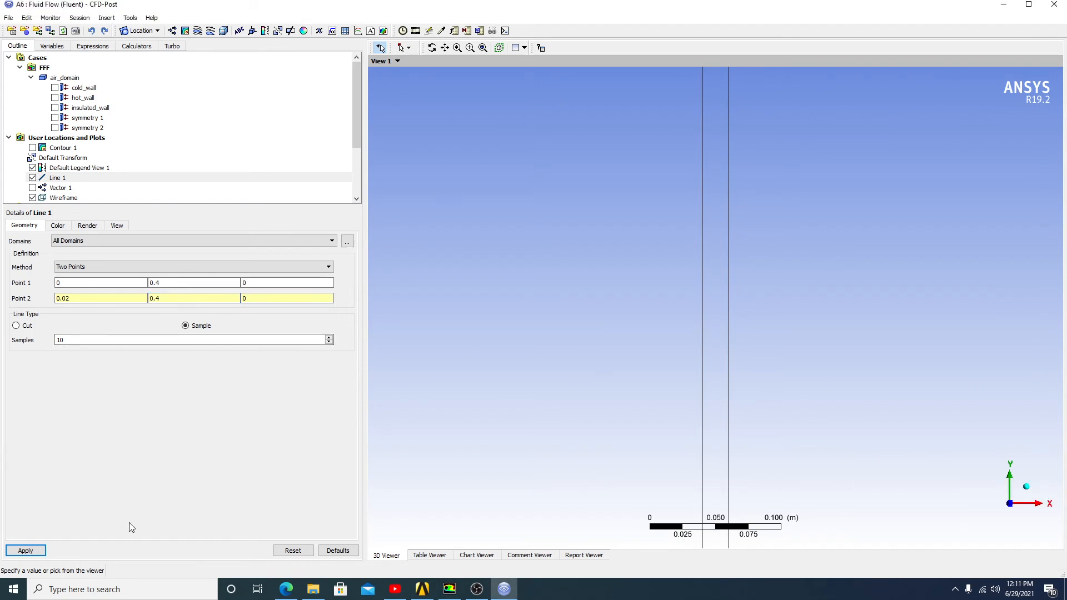
{"action": "left_click", "coordinate": [25, 550]}
{"action": "middle_click_drag", "start_coordinate": [953, 205], "coordinate": [674, 321]}
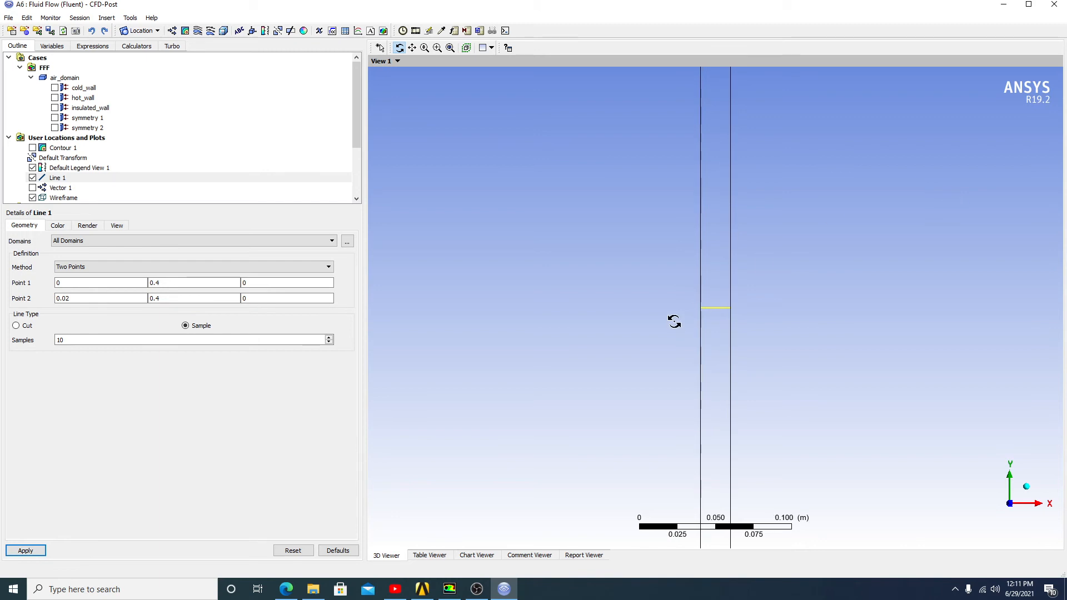
{"action": "scroll", "coordinate": [674, 321], "scroll_direction": "up", "scroll_amount": 6}
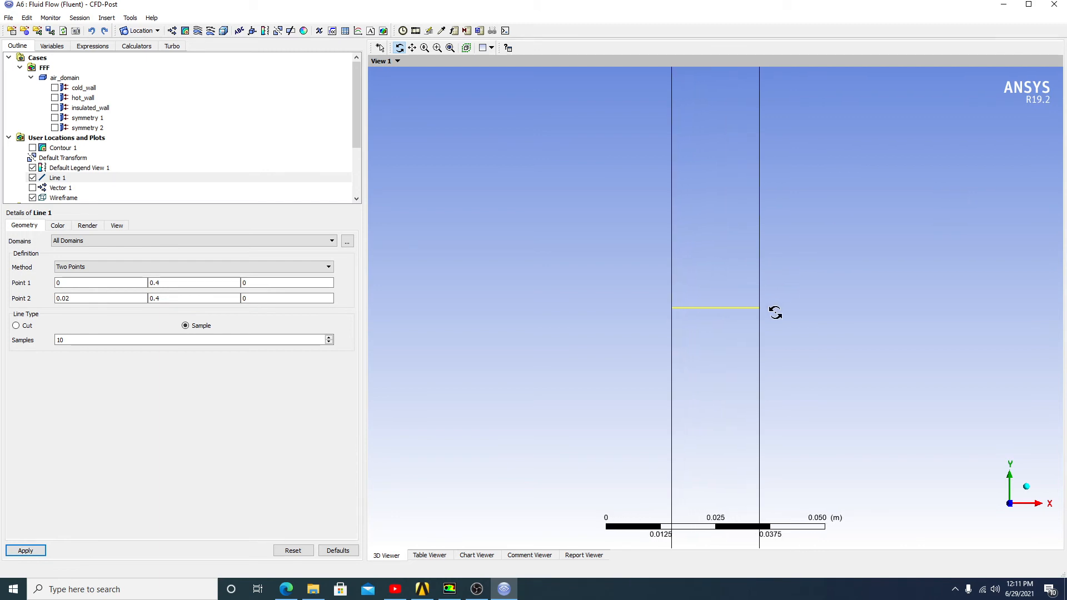
{"action": "scroll", "coordinate": [776, 313], "scroll_direction": "up", "scroll_amount": 5}
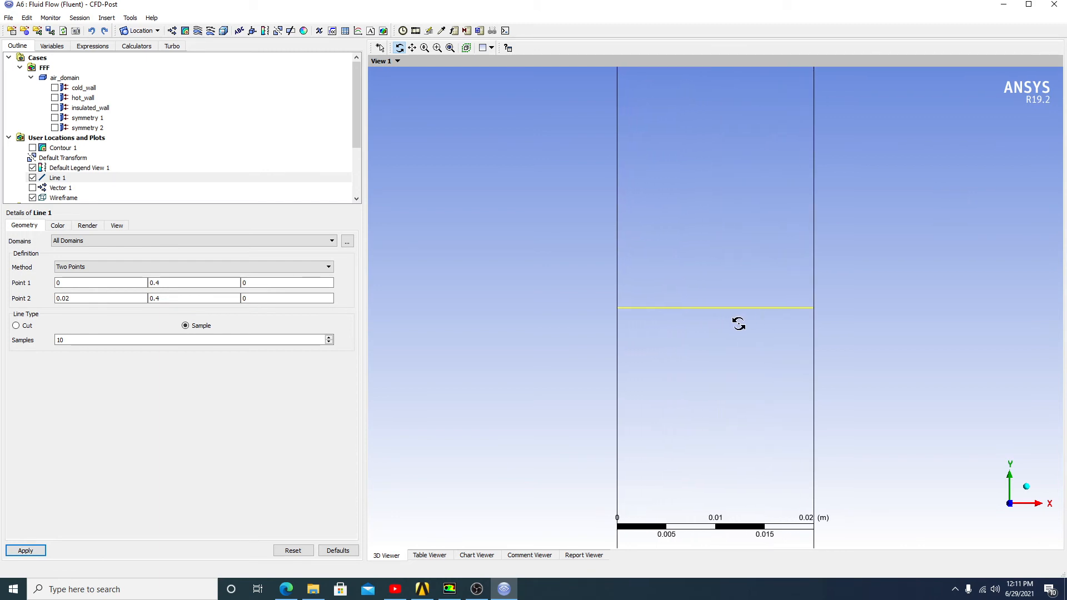
{"action": "scroll", "coordinate": [739, 324], "scroll_direction": "up", "scroll_amount": 4}
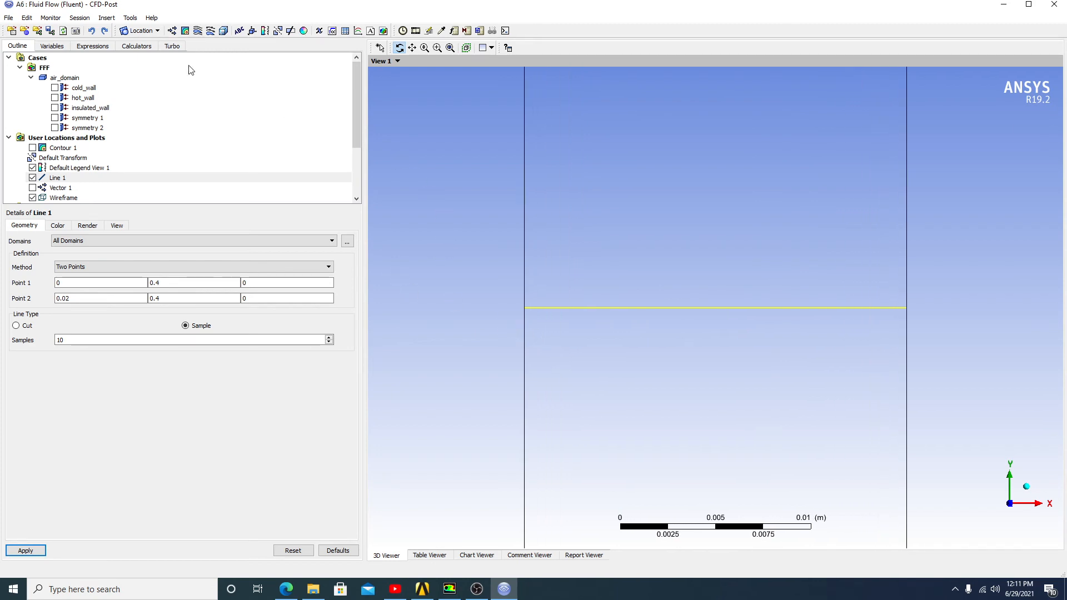
Insert a new chart with the default name, keeping the XY - Line type and the default title
{"action": "left_click", "coordinate": [358, 31]}
{"action": "left_click", "coordinate": [385, 82]}
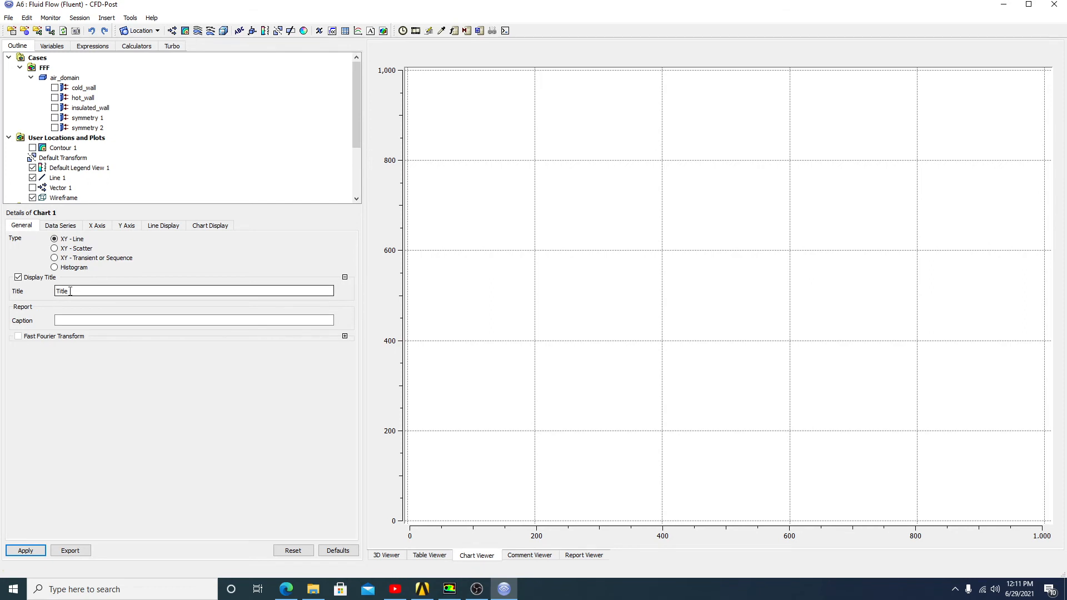
{"action": "left_click_drag", "start_coordinate": [68, 290], "coordinate": [38, 292]}
{"action": "left_click", "coordinate": [103, 343]}
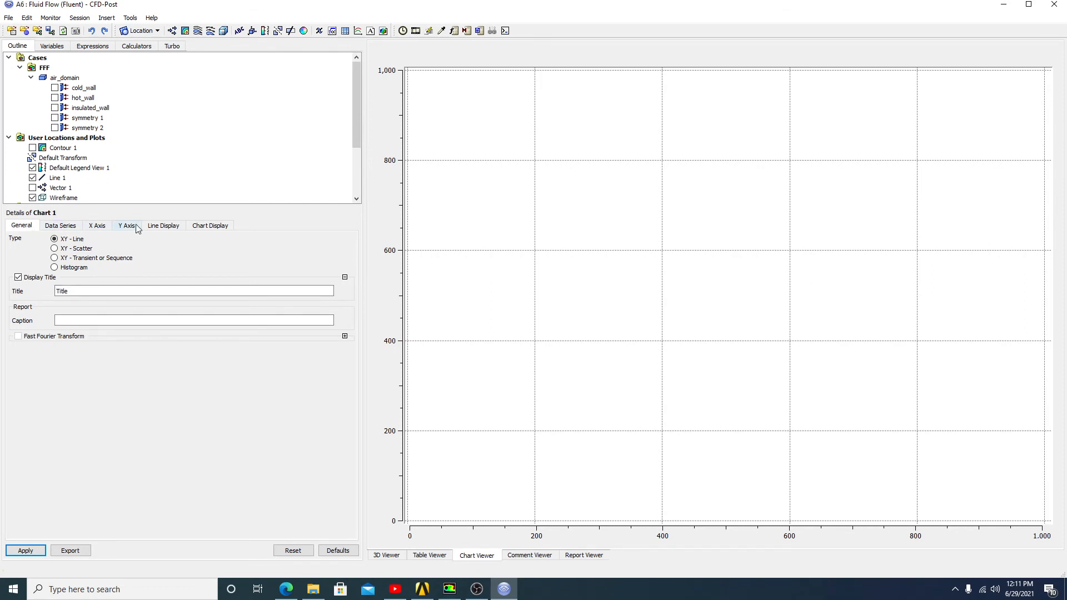
Set the chart's X-axis variable to the X coordinate
{"action": "left_click", "coordinate": [98, 226]}
{"action": "left_click", "coordinate": [112, 251]}
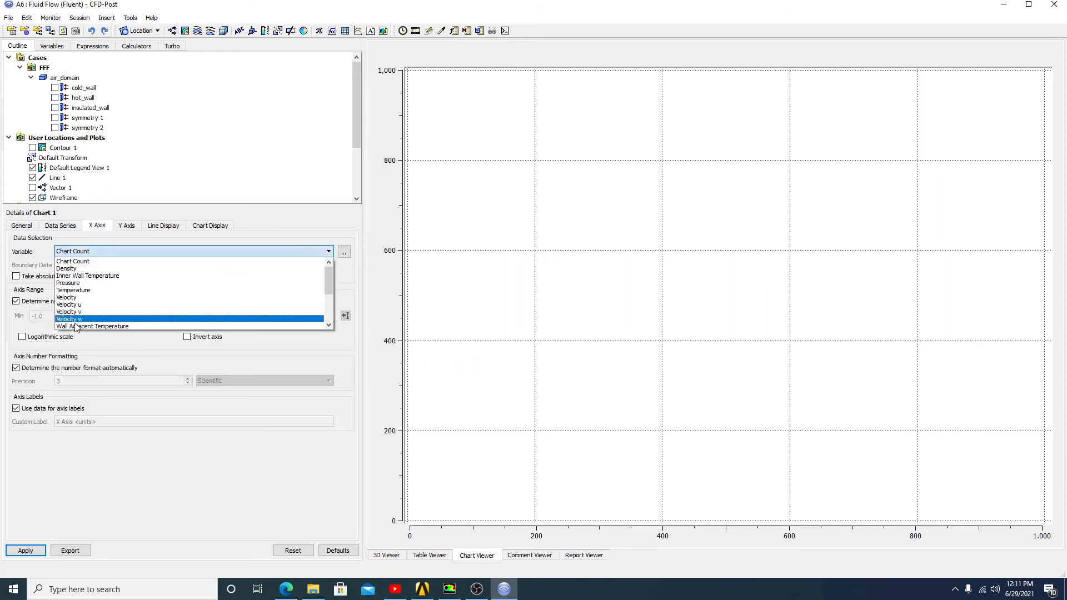
{"action": "scroll", "coordinate": [100, 314], "scroll_direction": "down", "scroll_amount": 3}
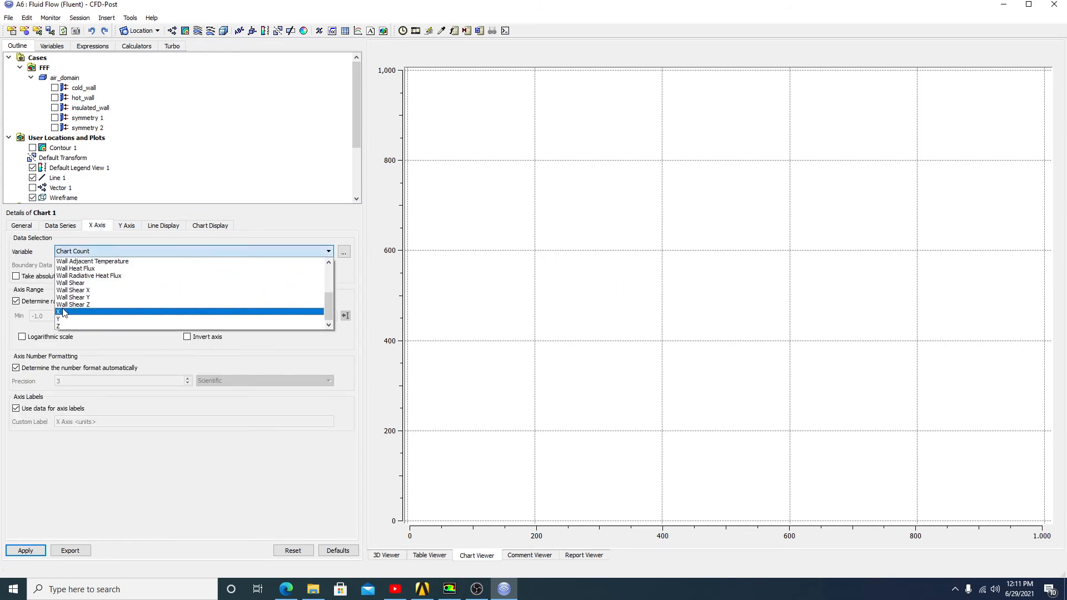
{"action": "left_click", "coordinate": [83, 319]}
Set the chart's Y-axis variable to Velocity v and apply the chart, closing the missing data series prompt
{"action": "left_click", "coordinate": [126, 226]}
{"action": "left_click", "coordinate": [137, 251]}
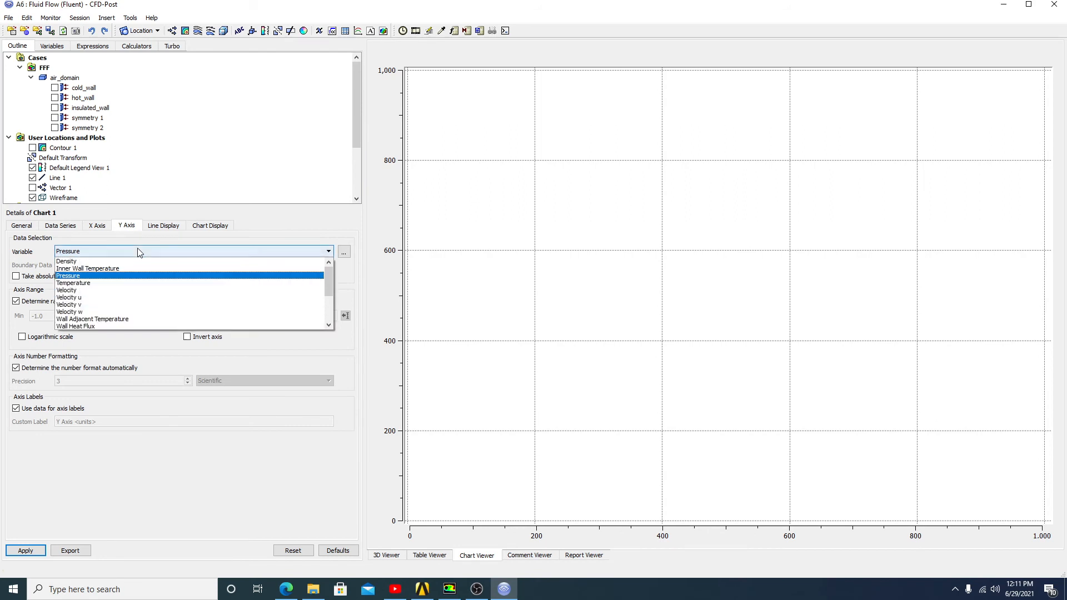
{"action": "left_click", "coordinate": [84, 305]}
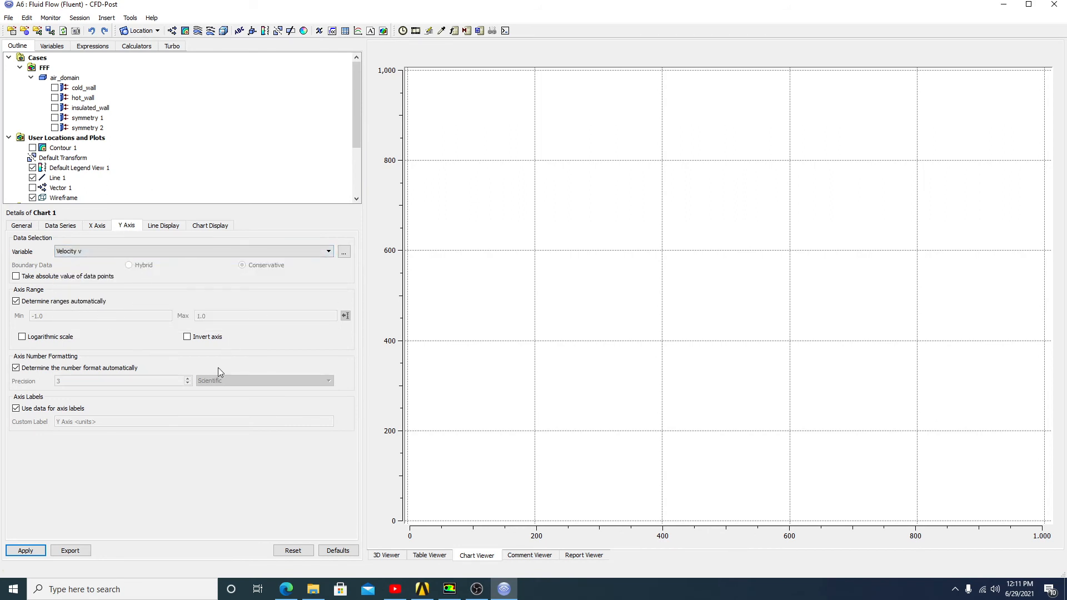
{"action": "left_click", "coordinate": [31, 553]}
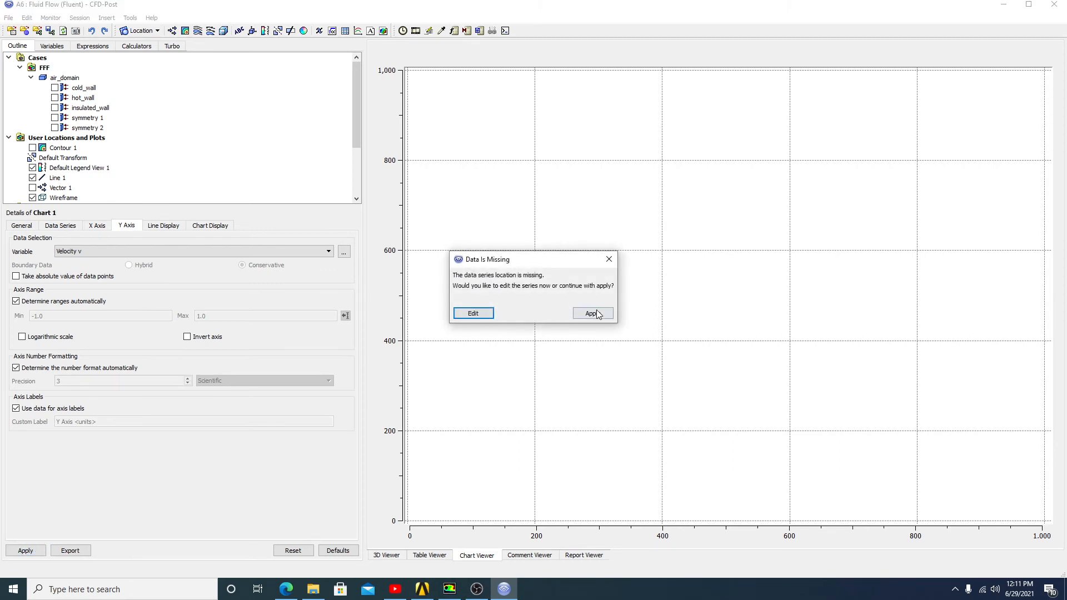
{"action": "left_click", "coordinate": [608, 262]}
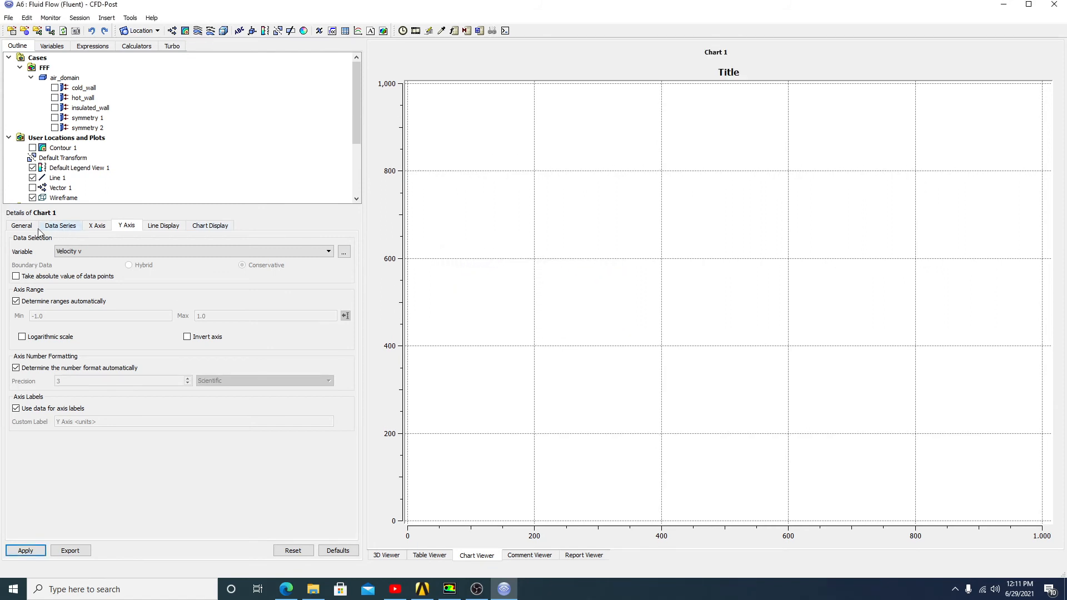
Set the location of the chart's Series 1 to Line 1 and apply the chart to plot Velocity v along it
{"action": "left_click", "coordinate": [23, 226]}
{"action": "left_click", "coordinate": [61, 227]}
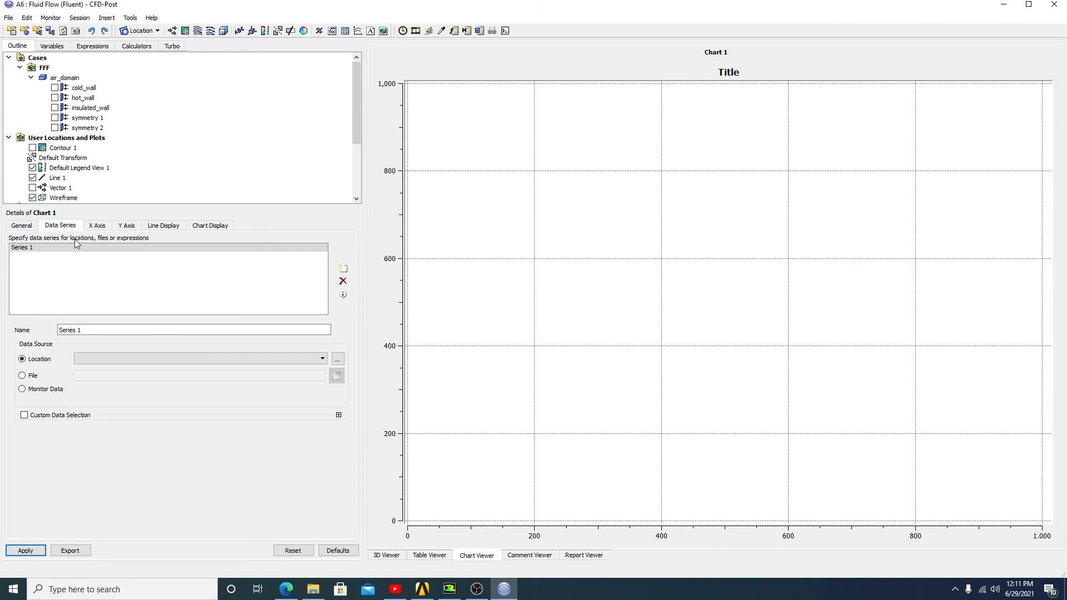
{"action": "left_click", "coordinate": [118, 361]}
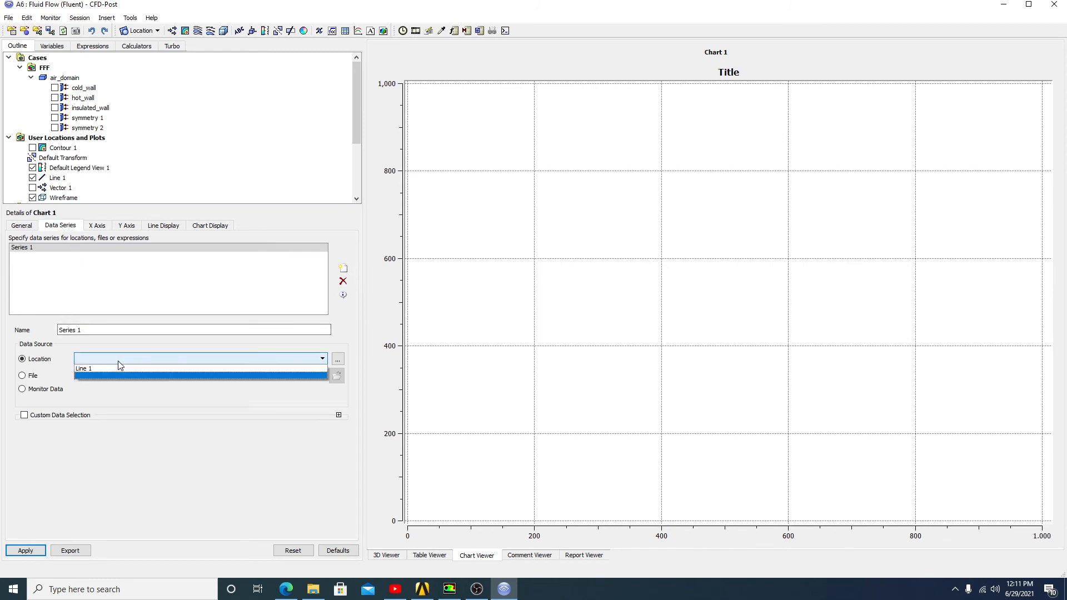
{"action": "left_click", "coordinate": [104, 369]}
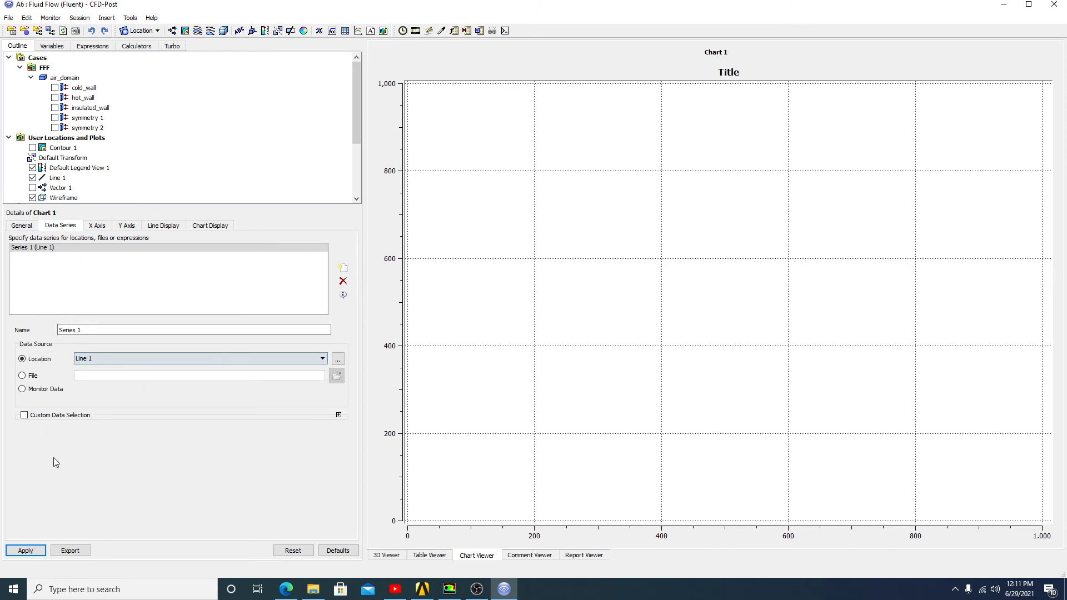
{"action": "left_click", "coordinate": [25, 551]}
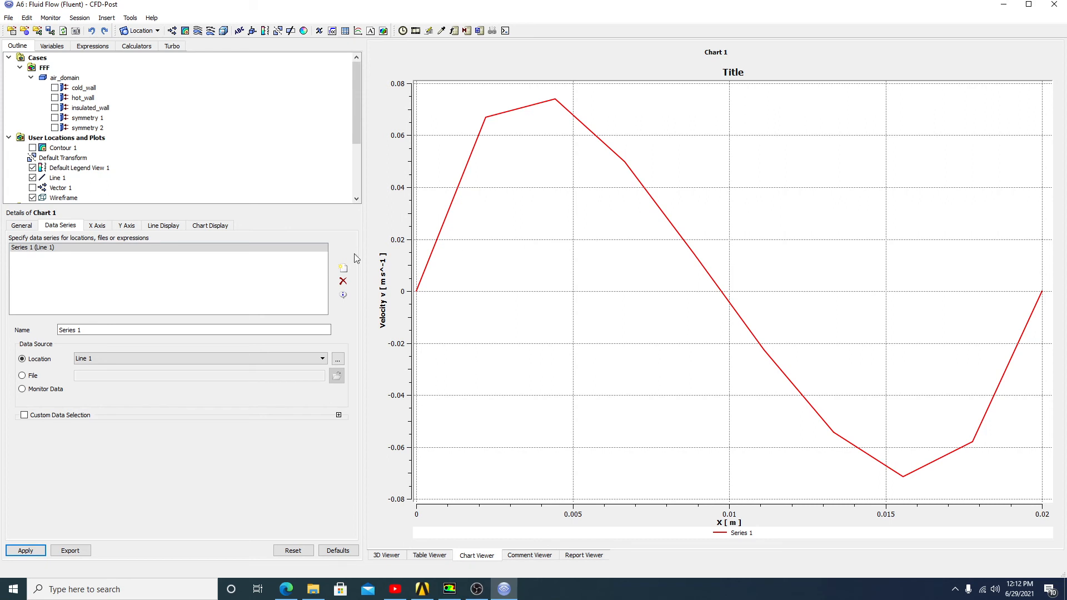
Change the chart's Y-axis variable to Temperature and apply it to plot the temperature profile along Line 1
{"action": "left_click", "coordinate": [131, 225]}
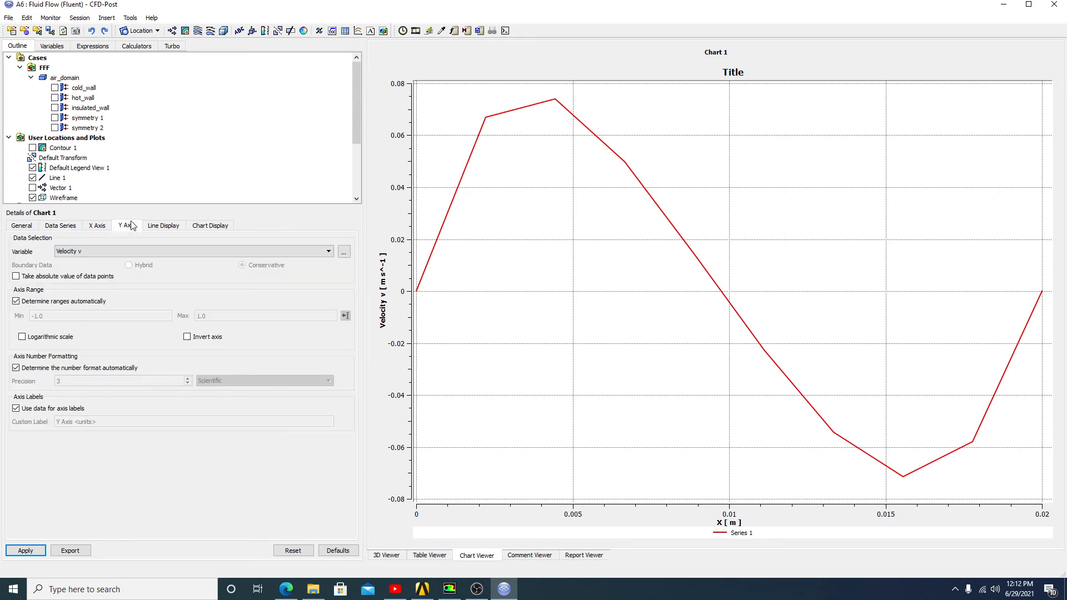
{"action": "left_click", "coordinate": [180, 252]}
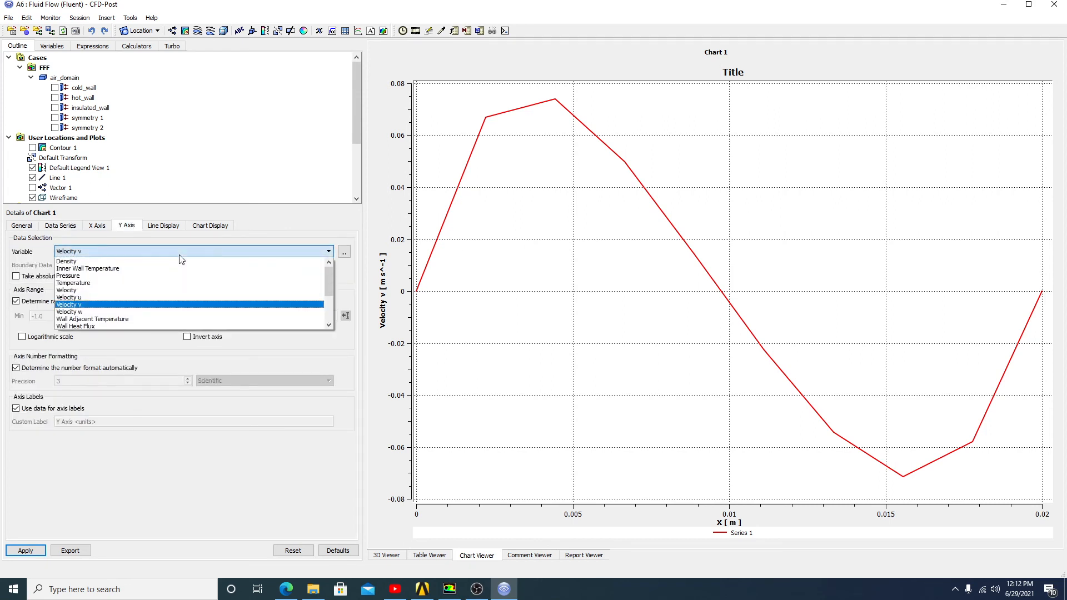
{"action": "left_click", "coordinate": [95, 285]}
{"action": "left_click", "coordinate": [25, 551]}
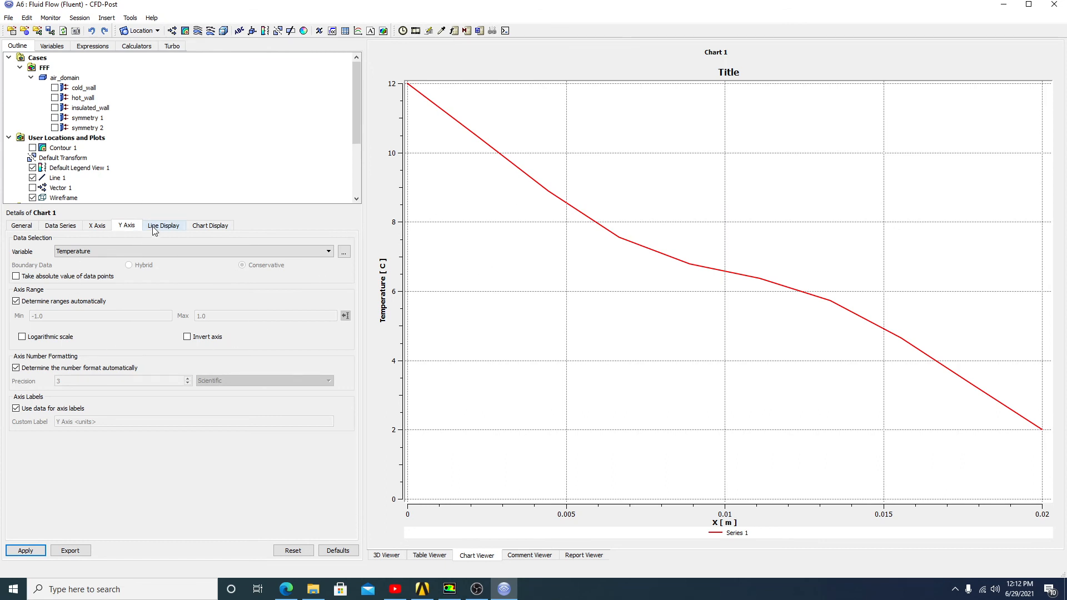
Change the chart's Y-axis variable to Density and apply it to plot the density profile along Line 1
{"action": "left_click", "coordinate": [152, 253]}
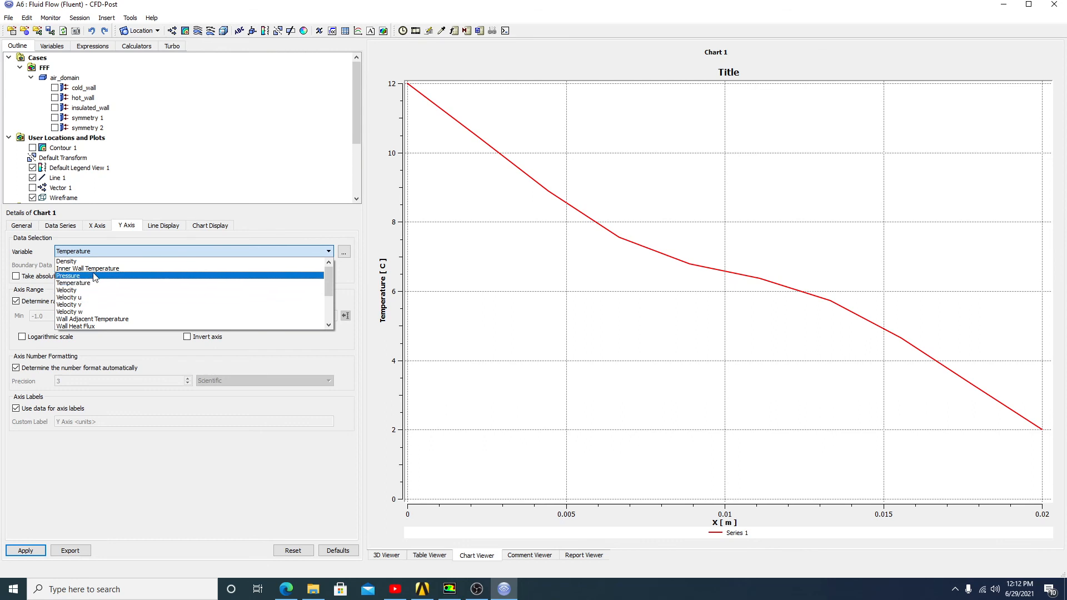
{"action": "left_click", "coordinate": [67, 262]}
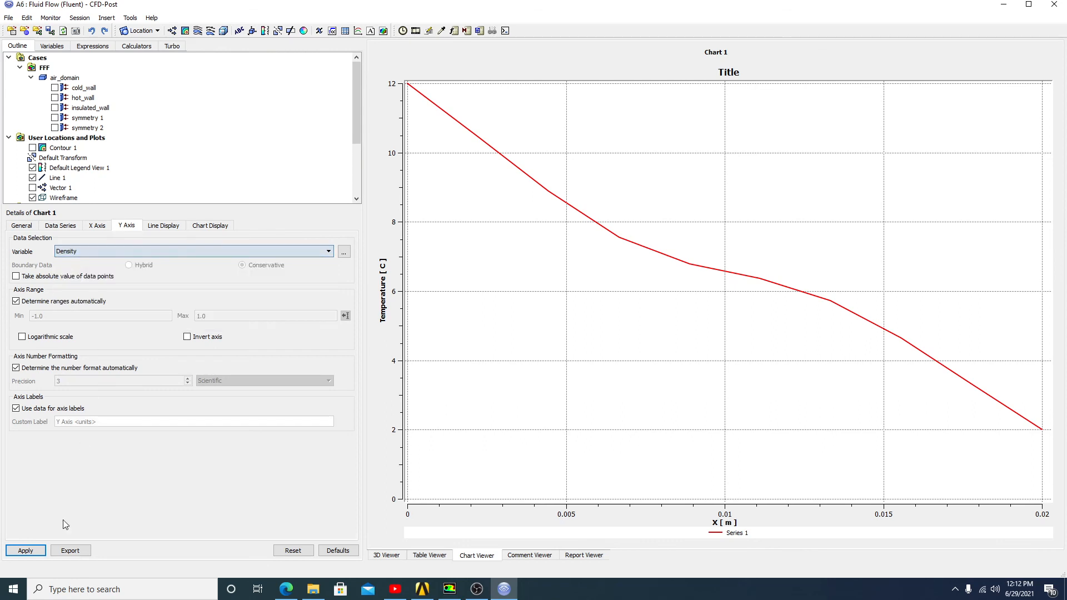
{"action": "left_click", "coordinate": [26, 550]}
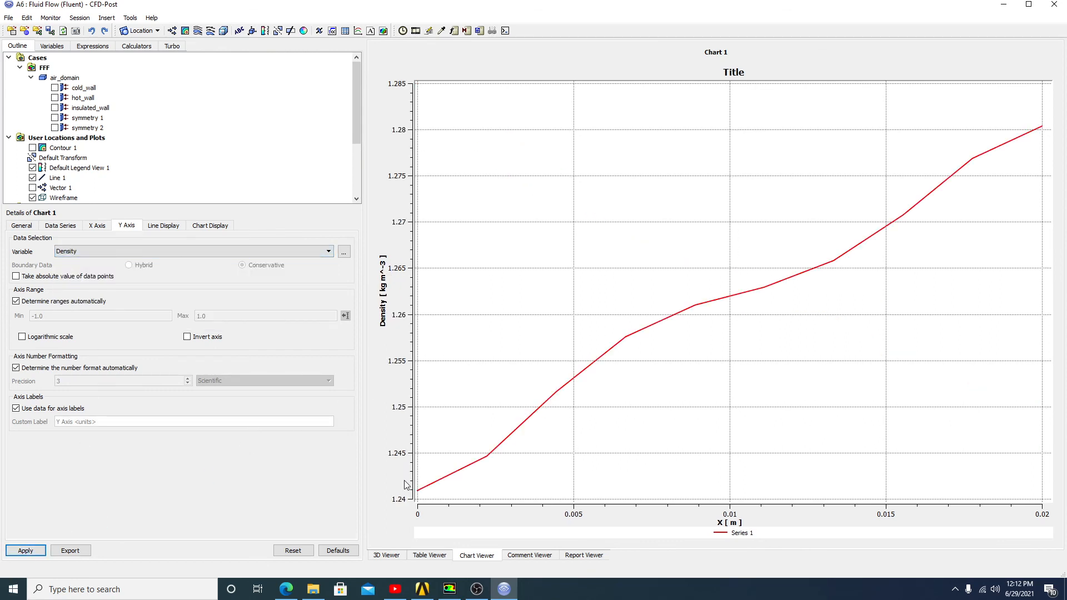